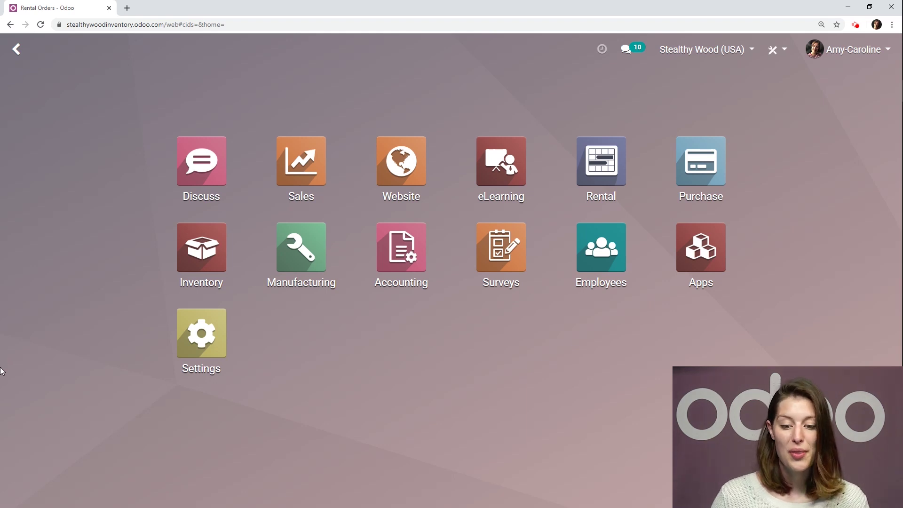
Open the Rental app's Products page listing the rentable items
click(627, 173)
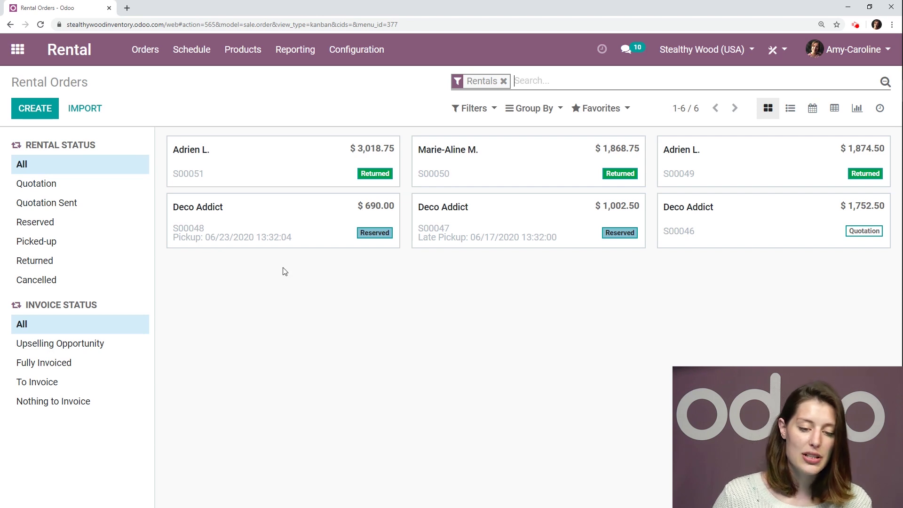
click(249, 65)
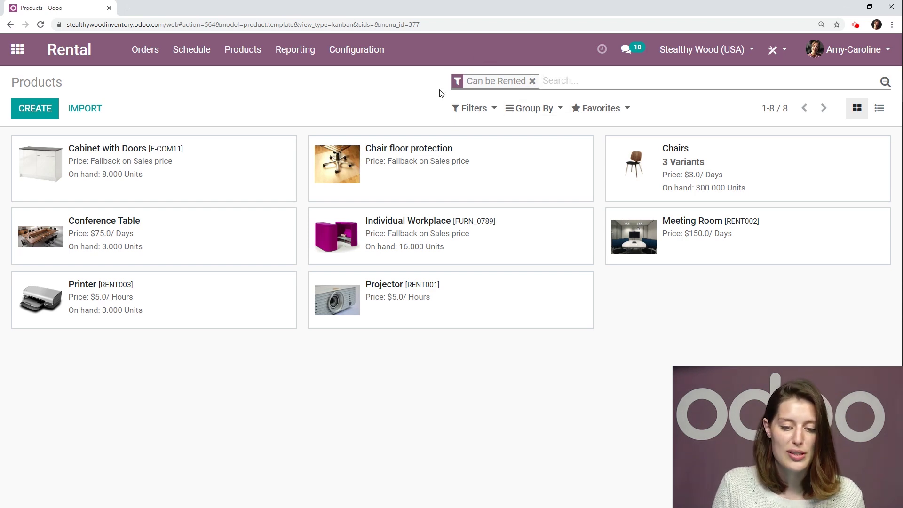
Open the Conference Table product in edit mode and clear the selected Can be Rented text
click(193, 231)
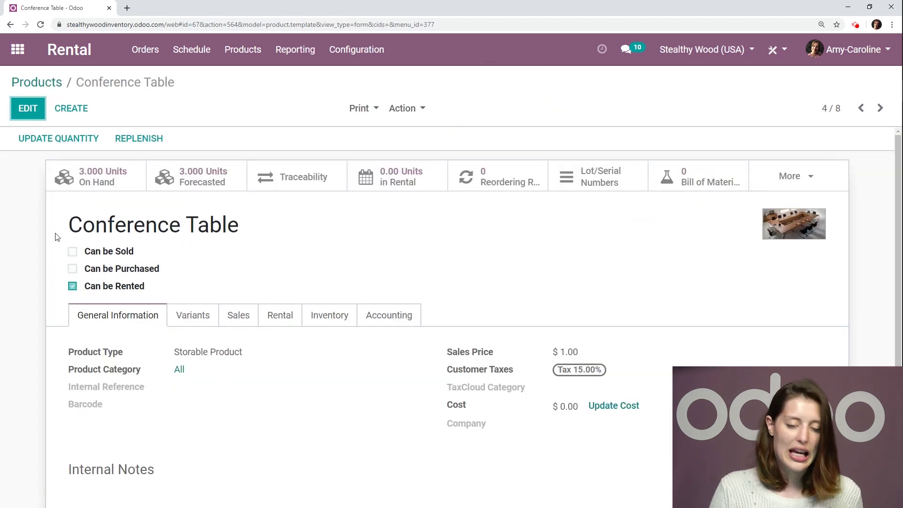
click(27, 108)
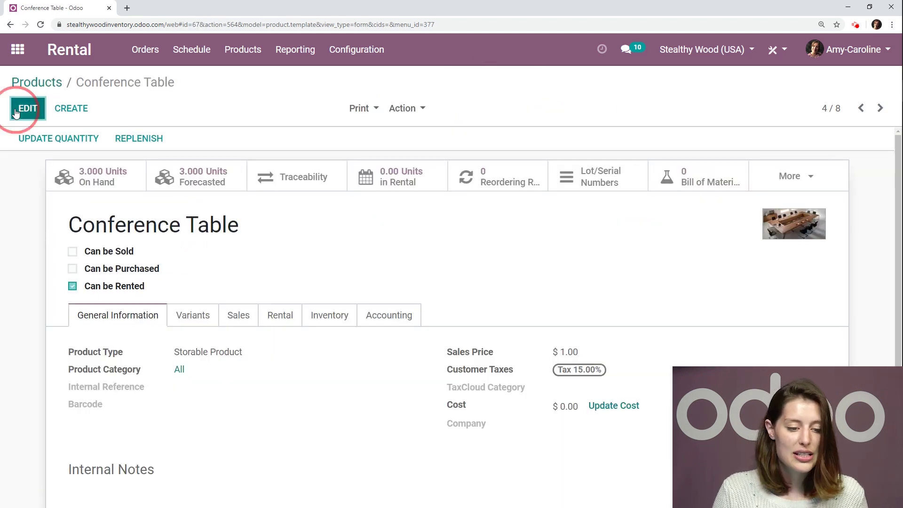
scroll(210, 291, down, 1)
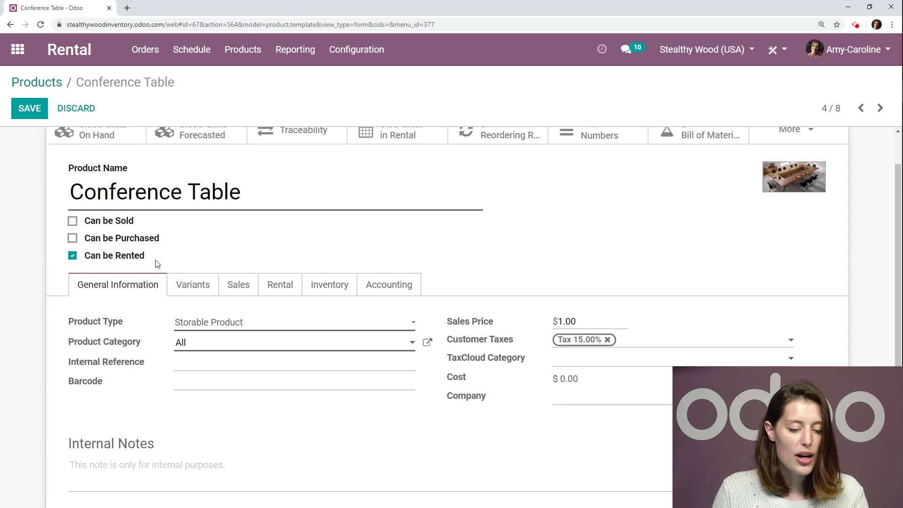
drag(151, 257, 50, 261)
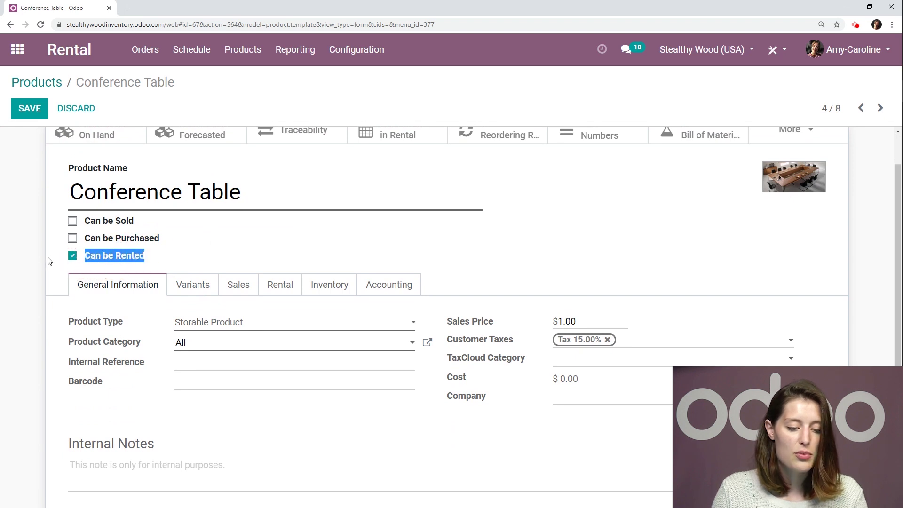
click(224, 266)
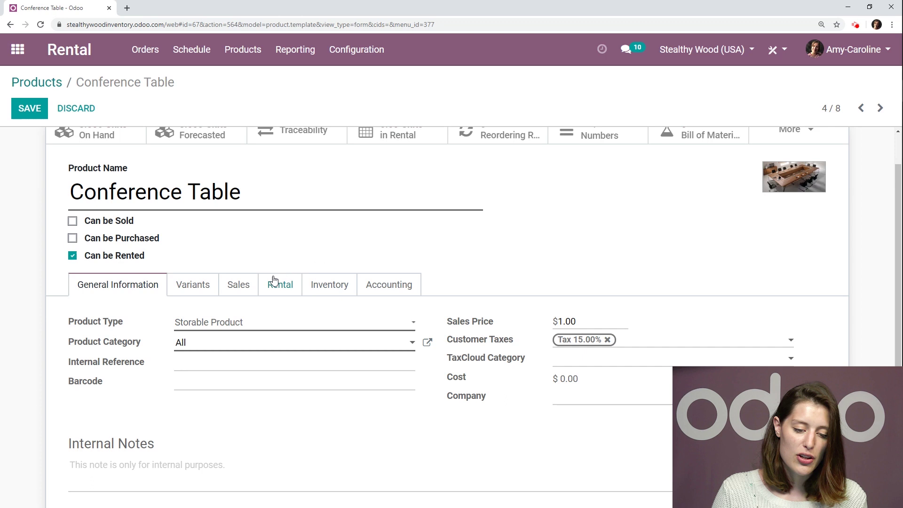
Review the Conference Table's rental pricing ($75/day, $375/week, $1,100/month), keeping the Days unit
click(284, 292)
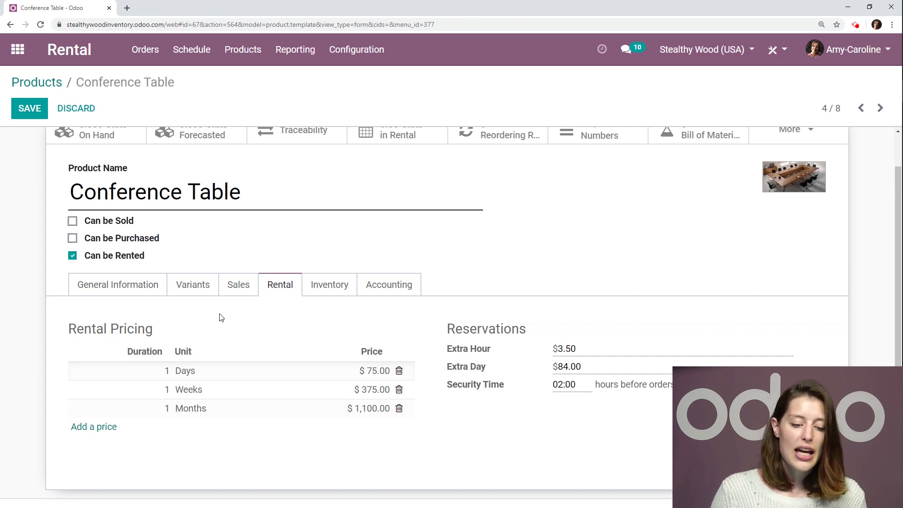
scroll(221, 317, down, 1)
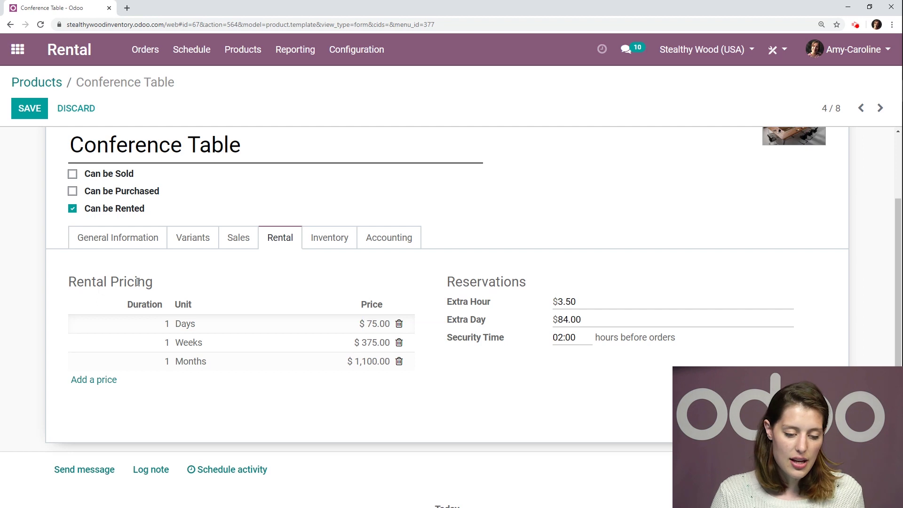
click(192, 328)
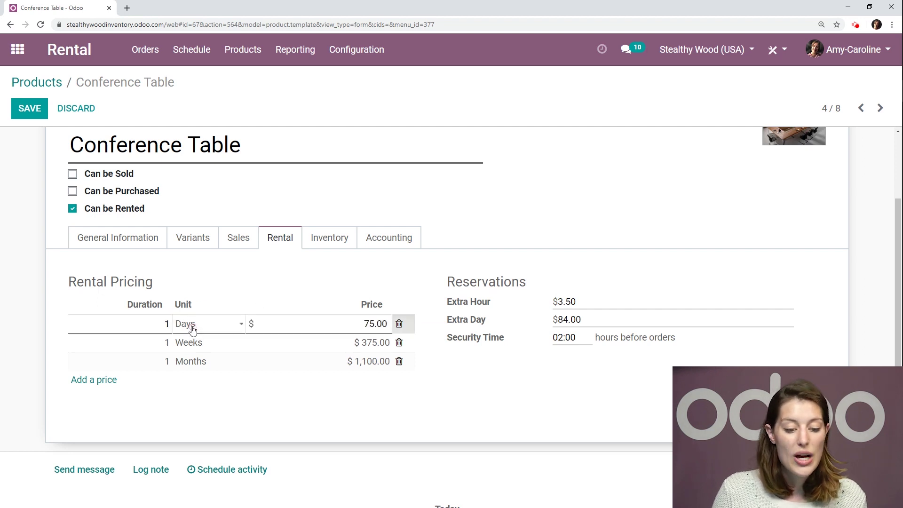
click(192, 328)
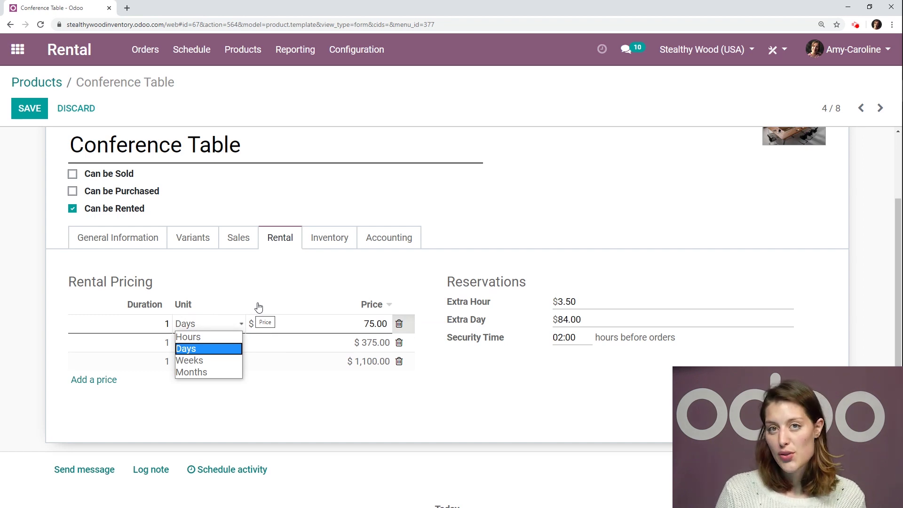
click(259, 289)
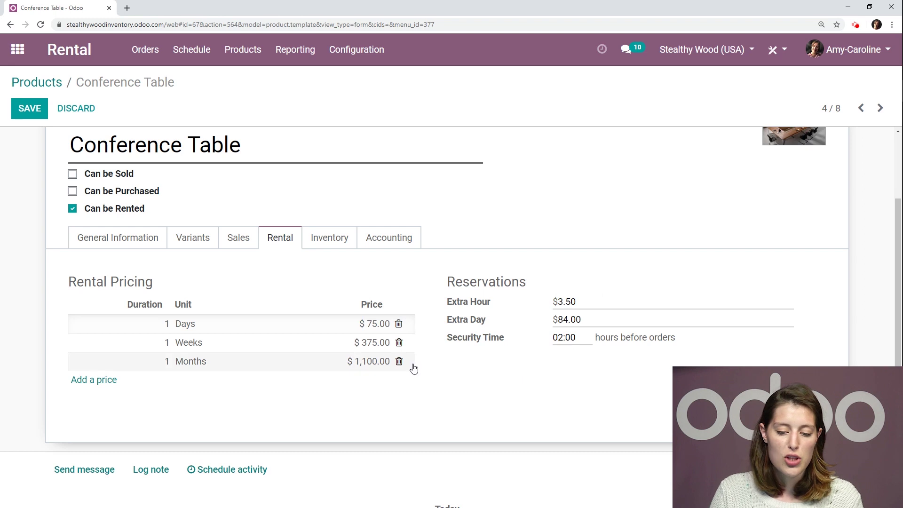
scroll(414, 368, up, 2)
Save the Conference Table and open the Chairs product from the Products list
click(29, 108)
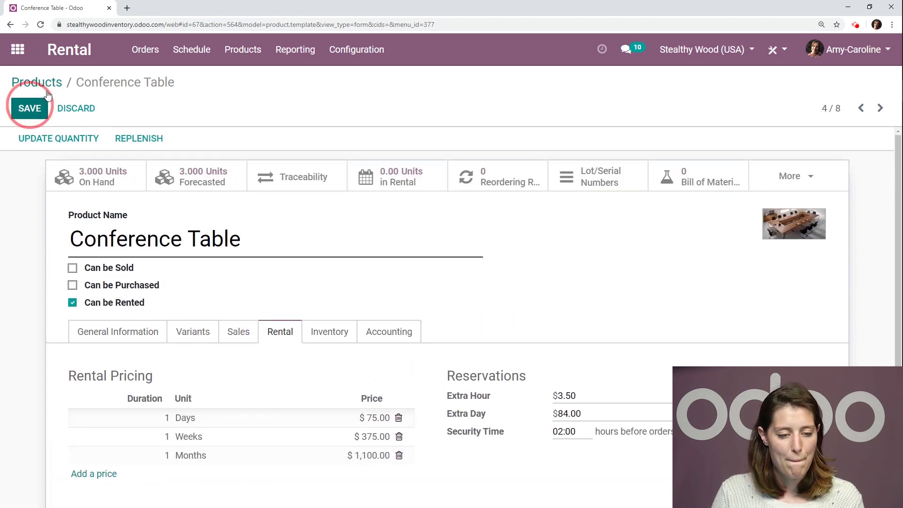
click(49, 83)
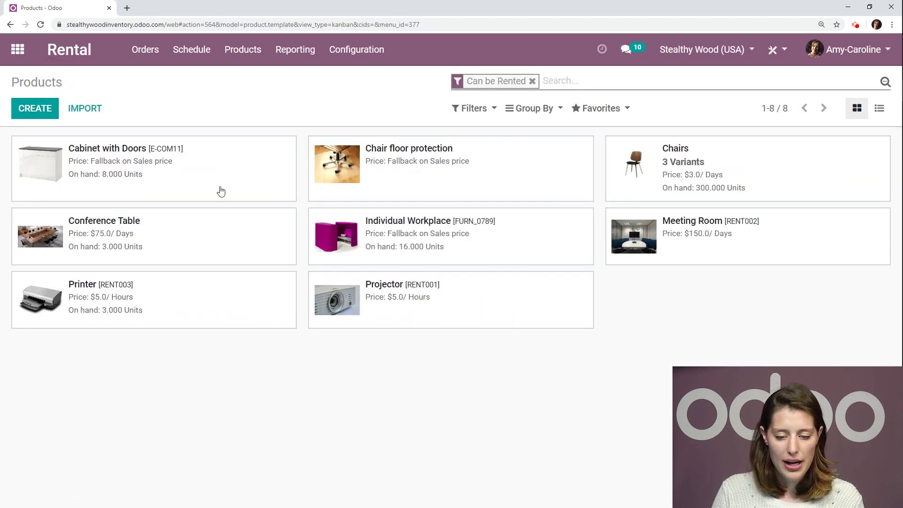
click(781, 183)
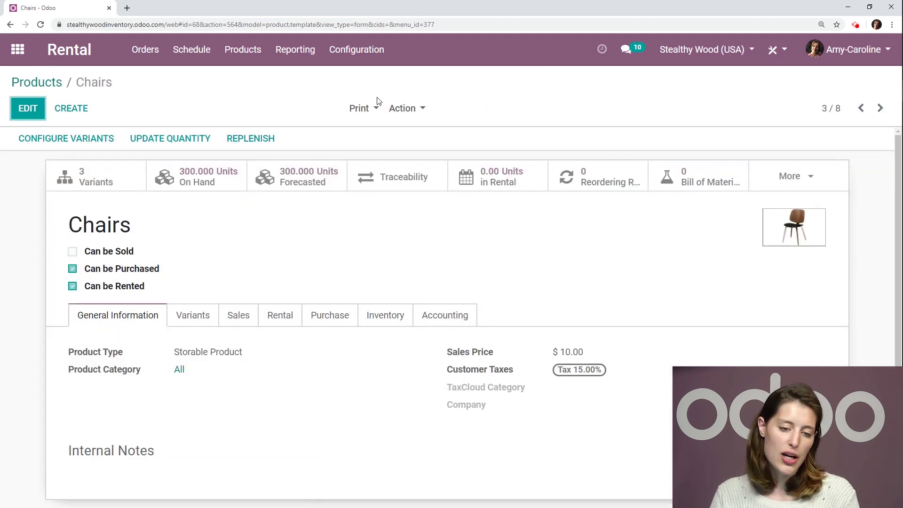
scroll(2, 235, down, 1)
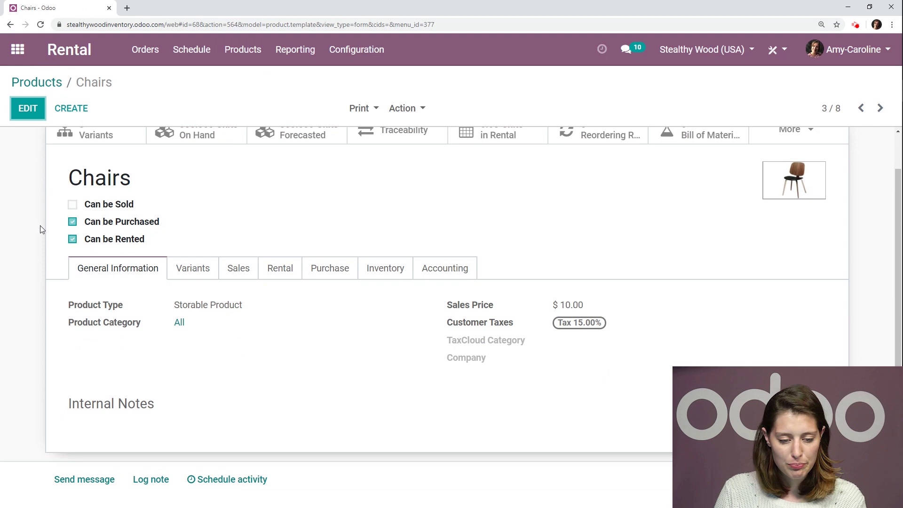
Review the Chairs' colour variants and sales settings, including the Insurance optional product
click(200, 269)
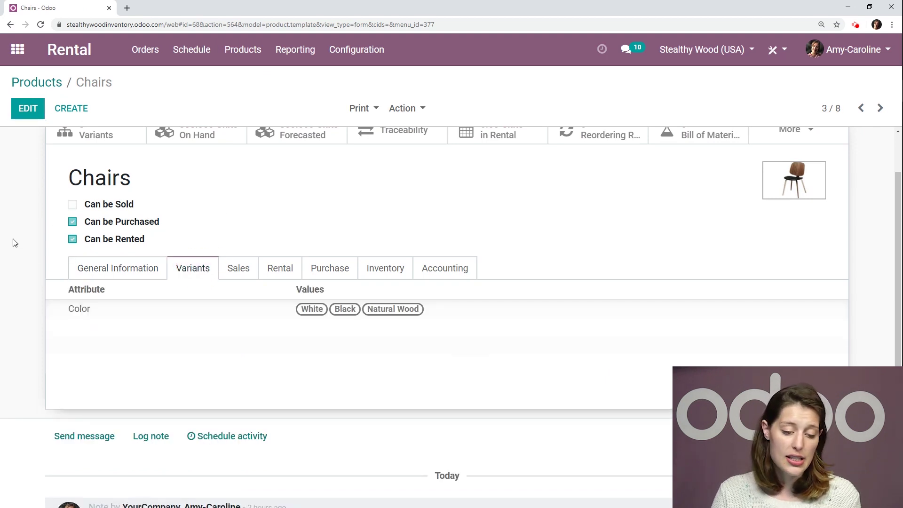
scroll(332, 227, up, 2)
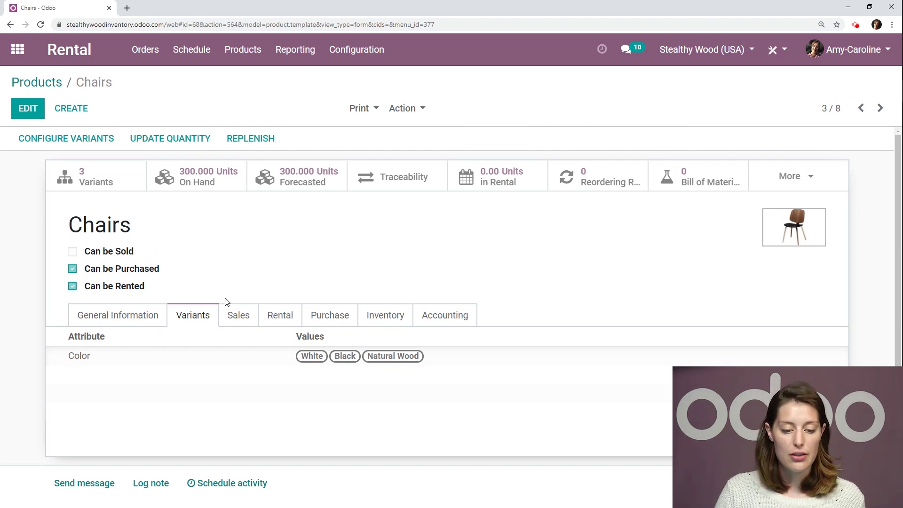
click(238, 315)
scroll(327, 244, down, 1)
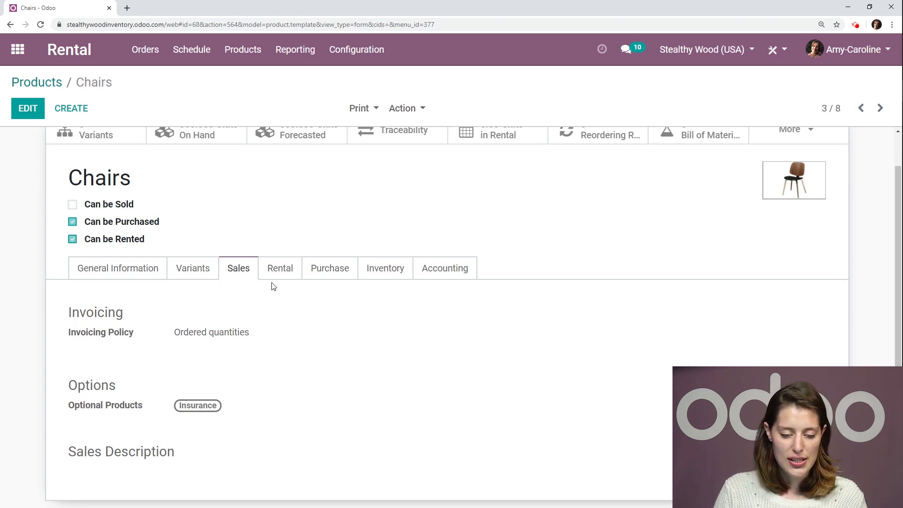
Show the Chairs' per-variant daily rates (Black and White $3.00, Natural Wood $5.00) in edit mode
click(280, 269)
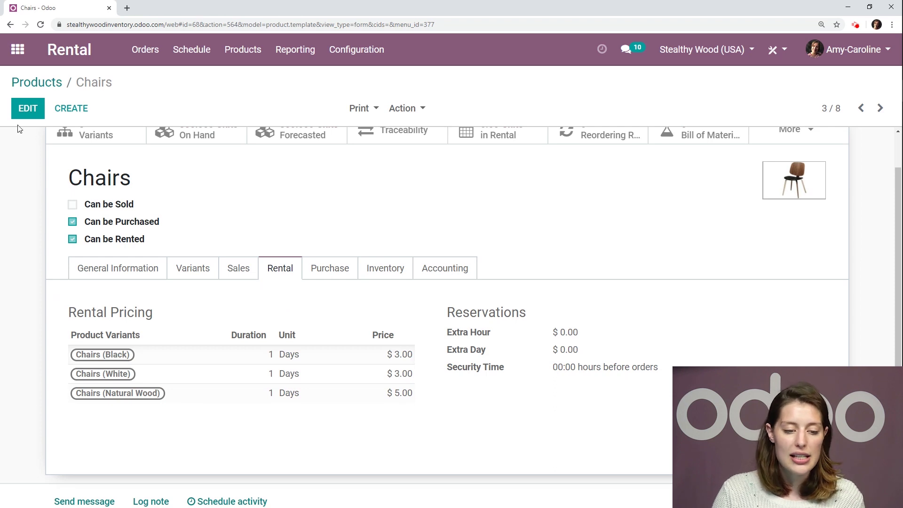
click(24, 113)
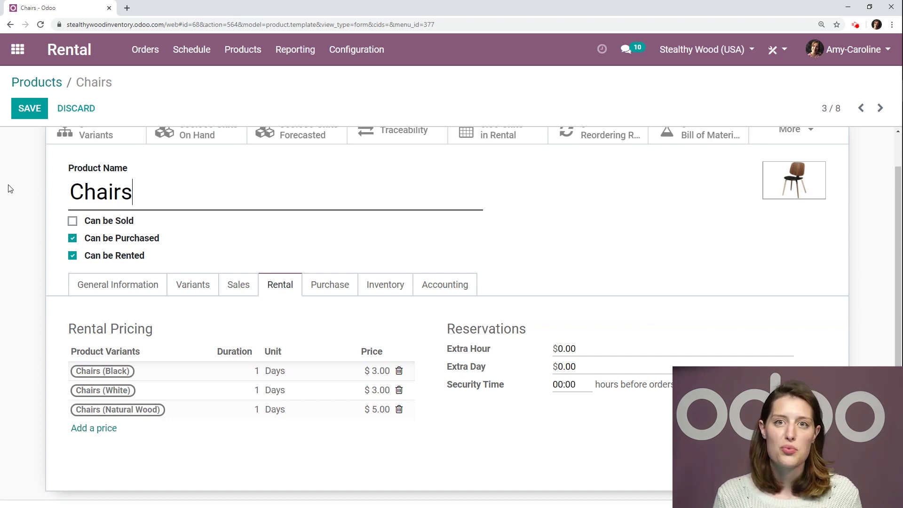
Save the Chairs product and start a new rental order from the rental orders overview
click(27, 109)
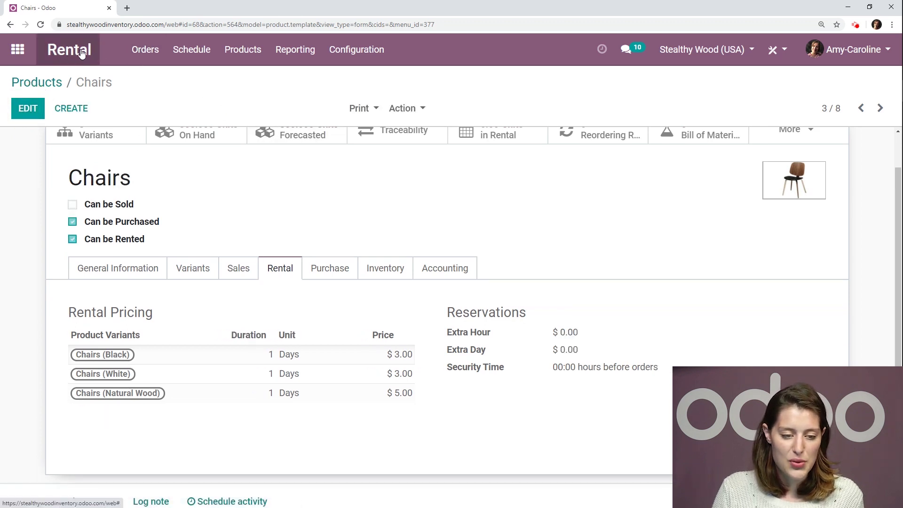
click(132, 53)
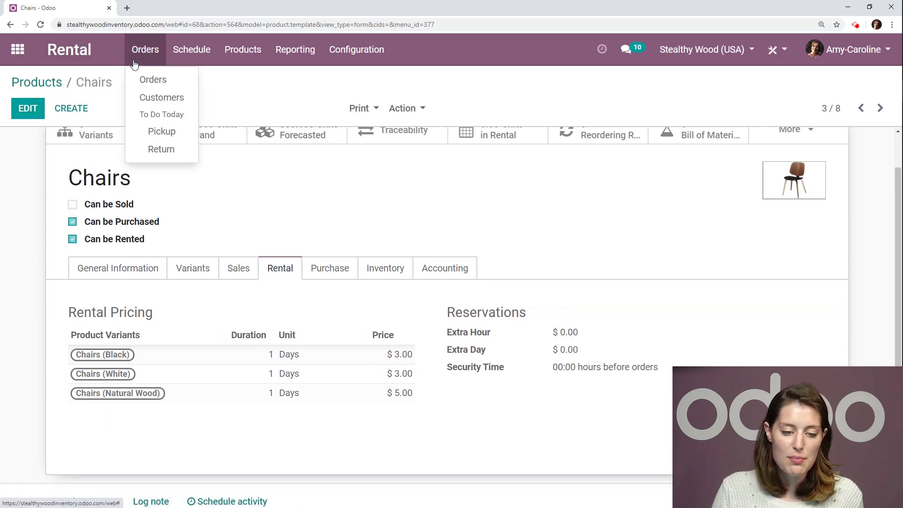
click(188, 85)
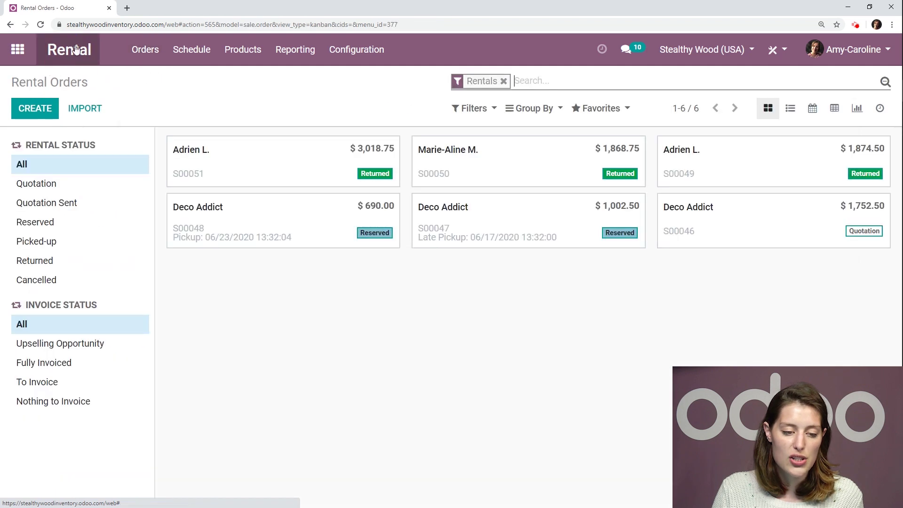
click(41, 108)
Choose the customer and add a Conference Table (Rental) line to the order
click(274, 266)
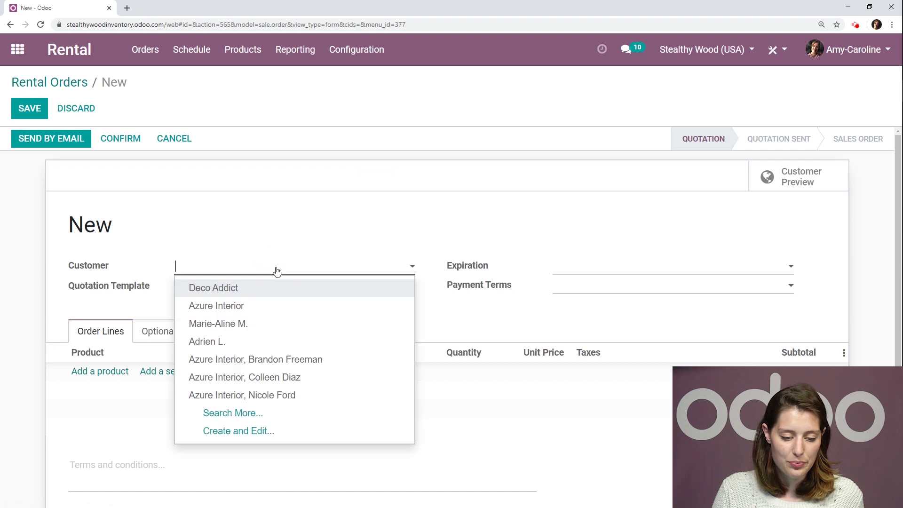
click(248, 324)
scroll(318, 226, down, 2)
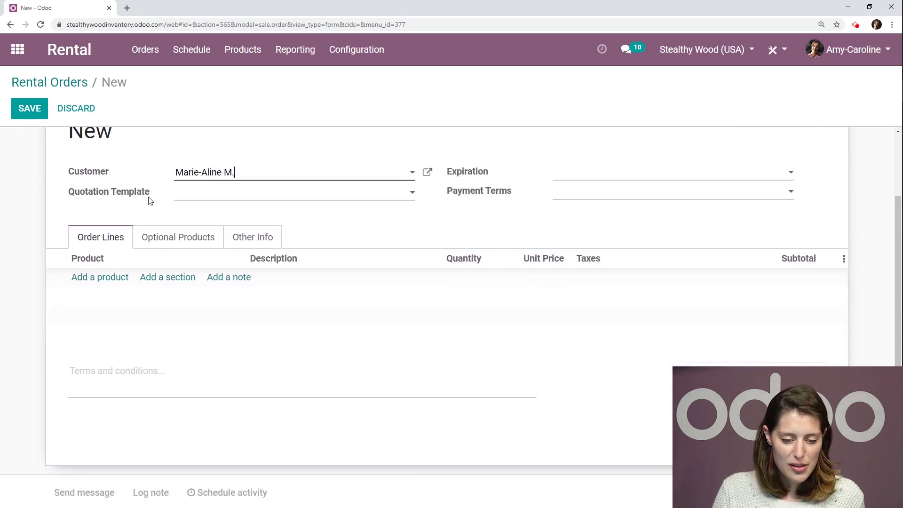
click(89, 281)
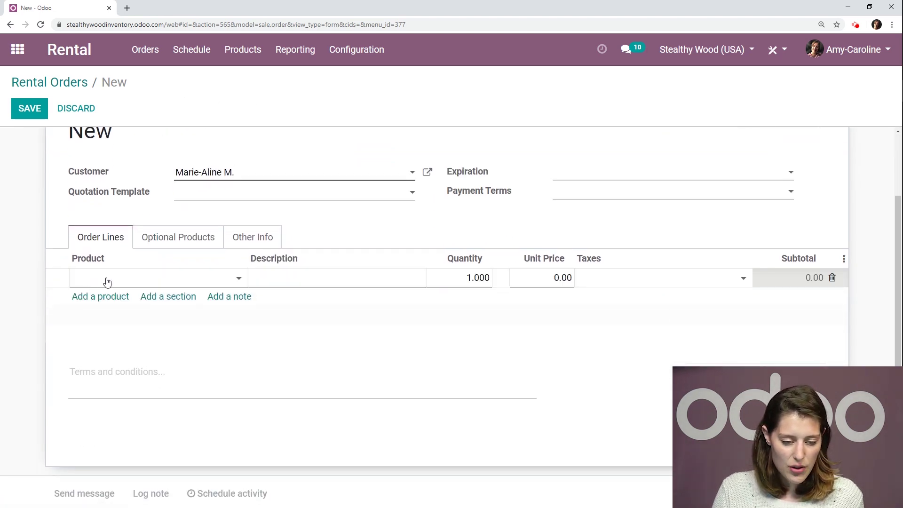
text(table)
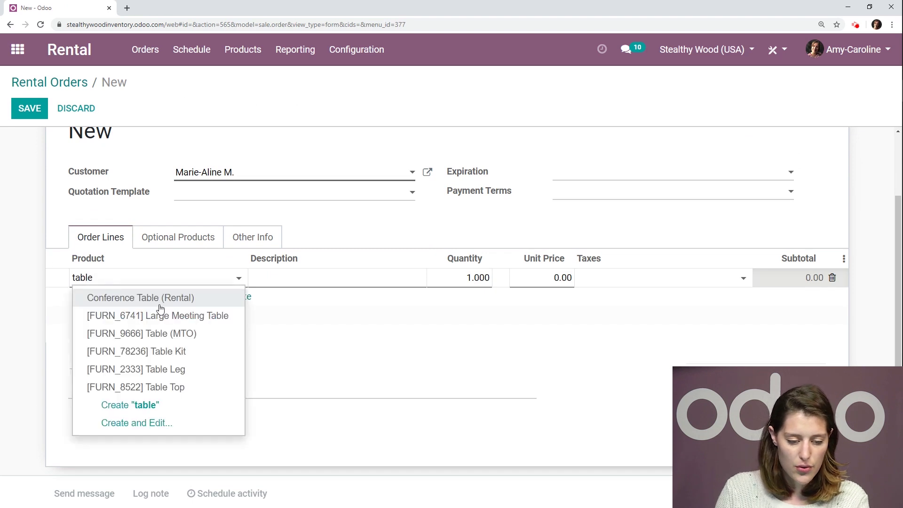
click(160, 308)
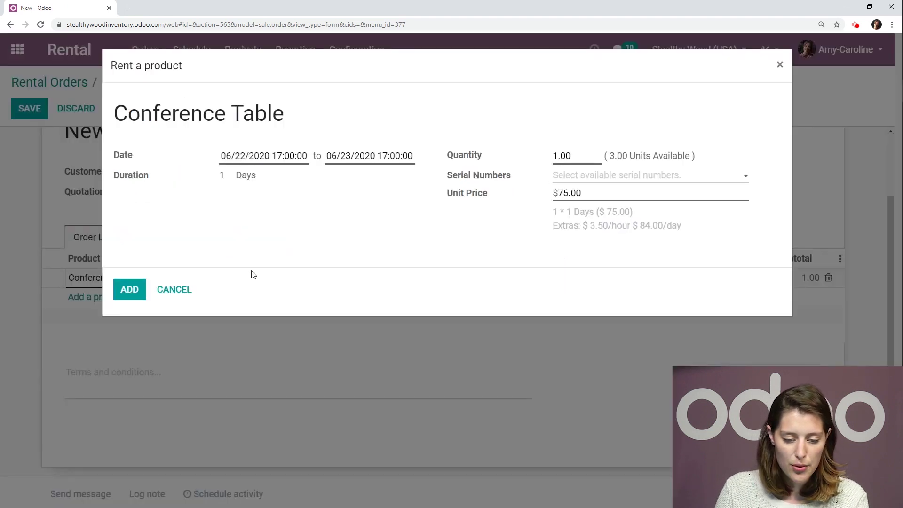
Set the table rental period to June 28 – July 4, 2020 with quantity 3
click(253, 154)
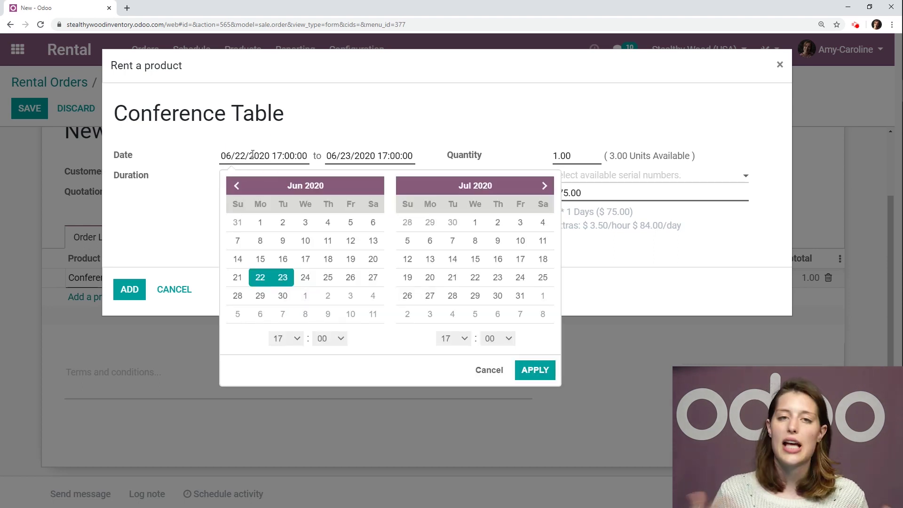
click(238, 295)
click(543, 222)
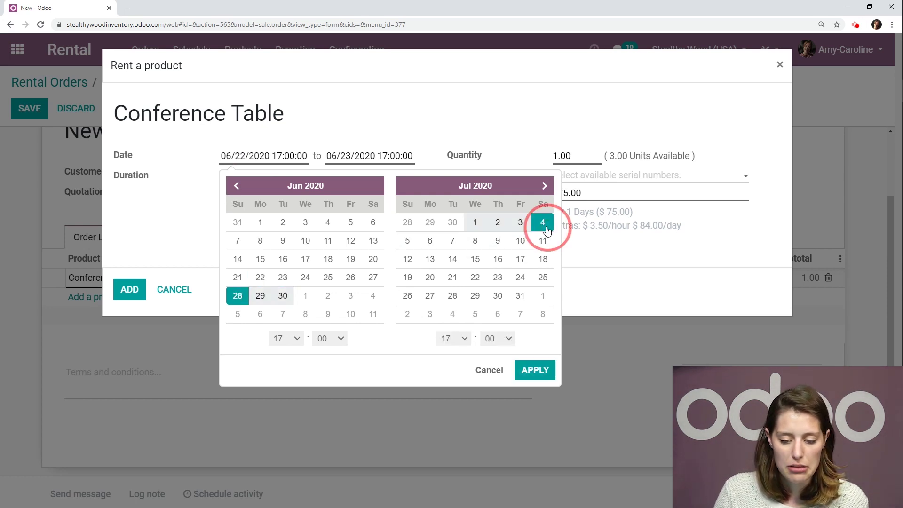
click(534, 370)
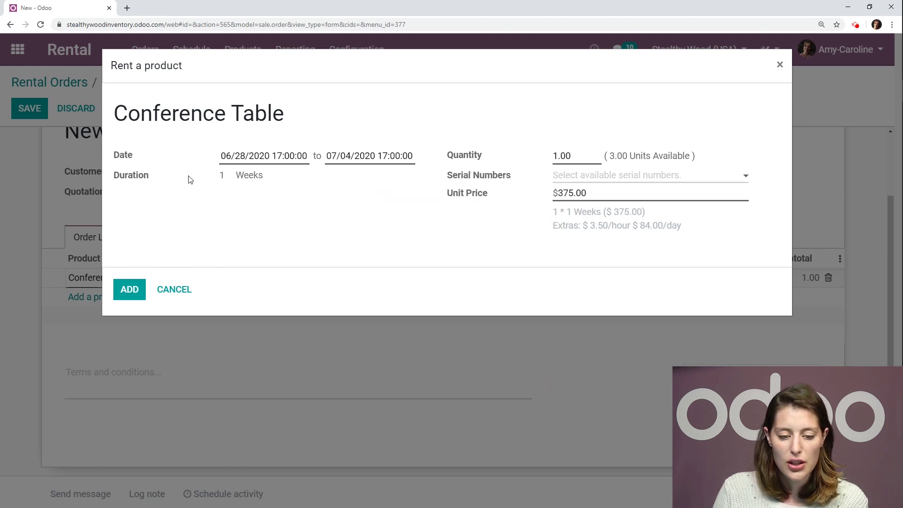
click(546, 163)
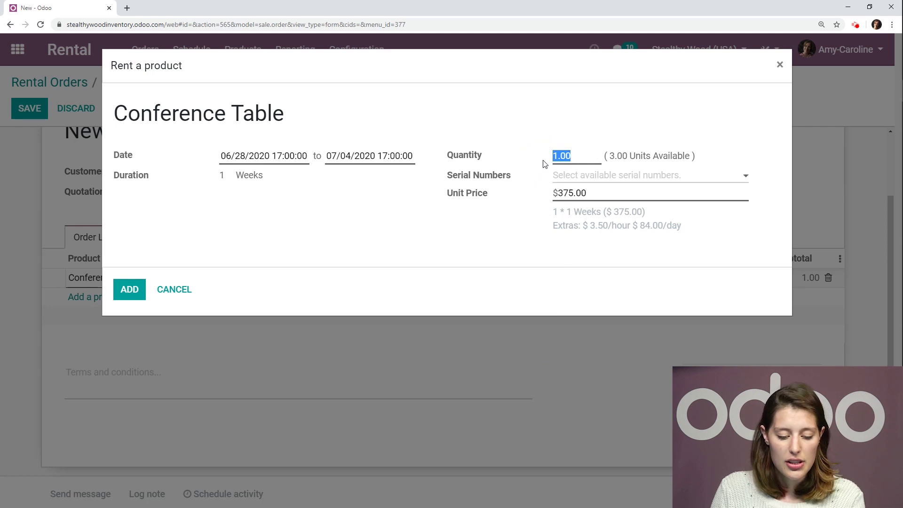
text(3)
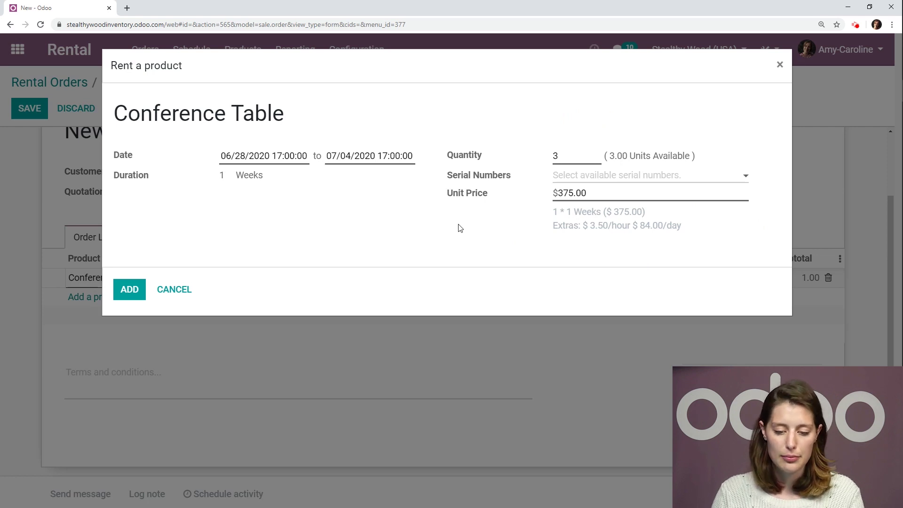
Check the rental end date and the available table serial numbers without changing anything
mouse_move(638, 214)
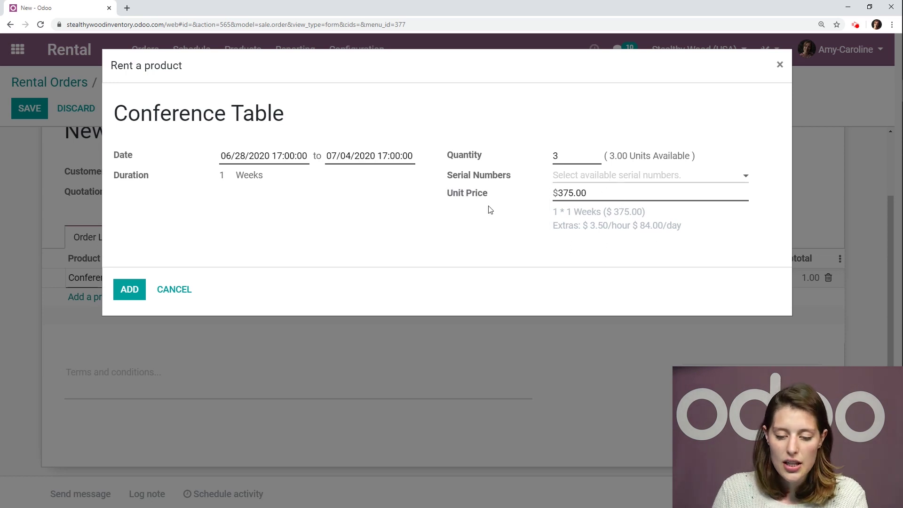
click(366, 156)
click(422, 132)
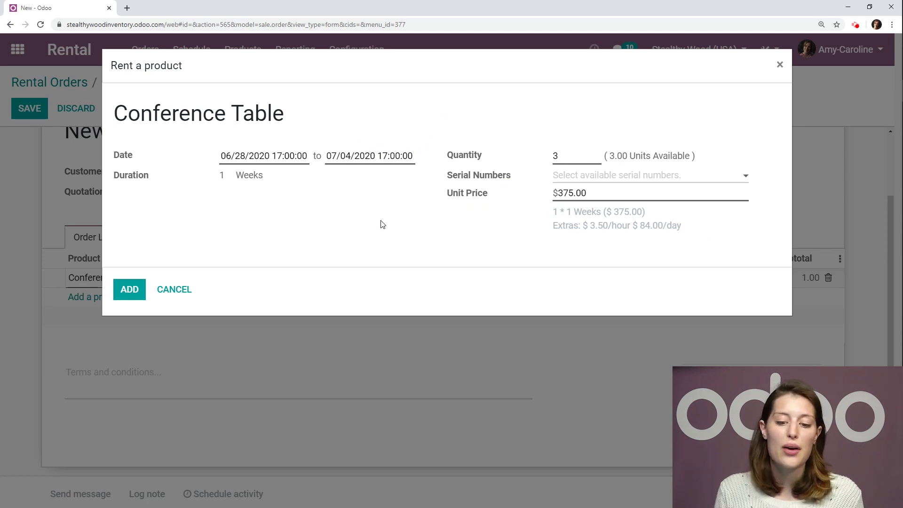
click(583, 178)
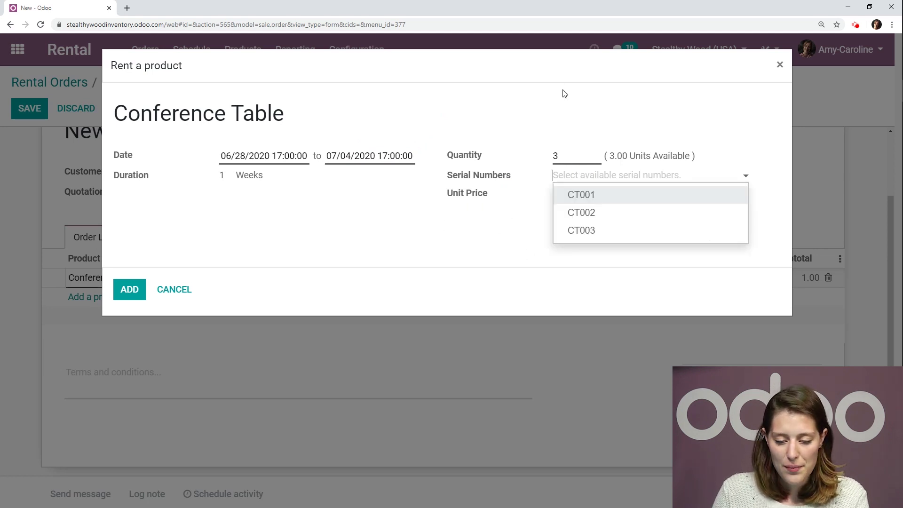
click(586, 179)
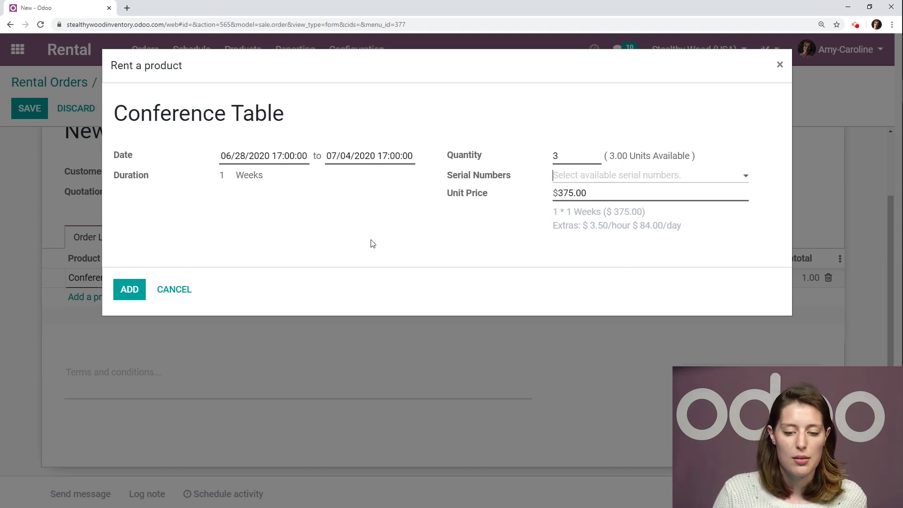
Add the 3 Conference Tables to the order and start a Chairs (Rental) line
click(134, 296)
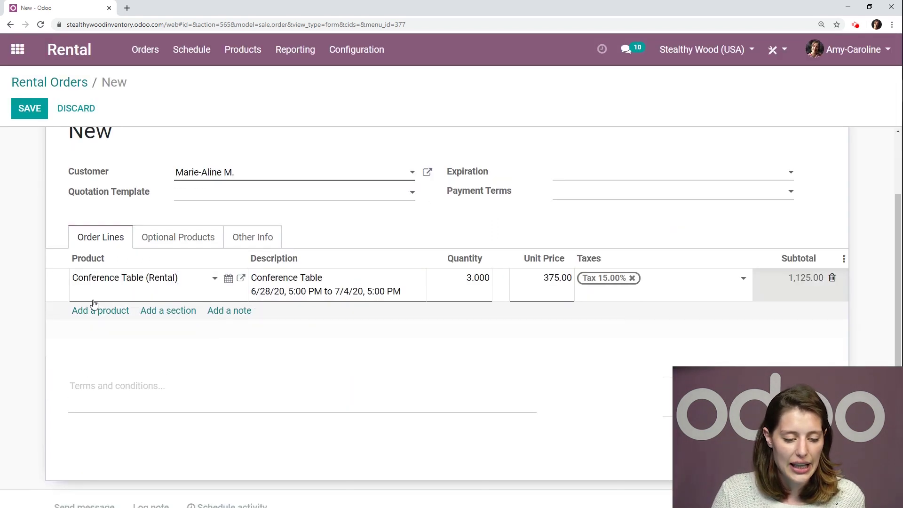
click(92, 310)
text(chair)
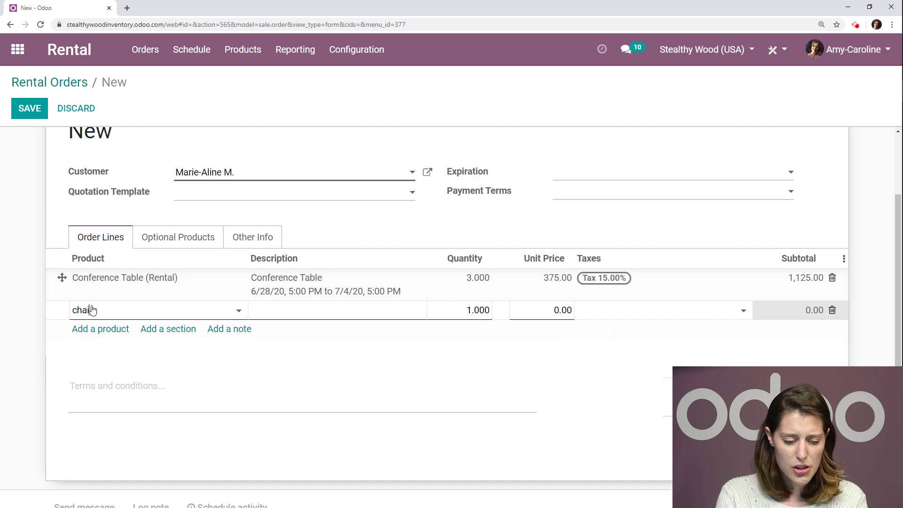
click(115, 348)
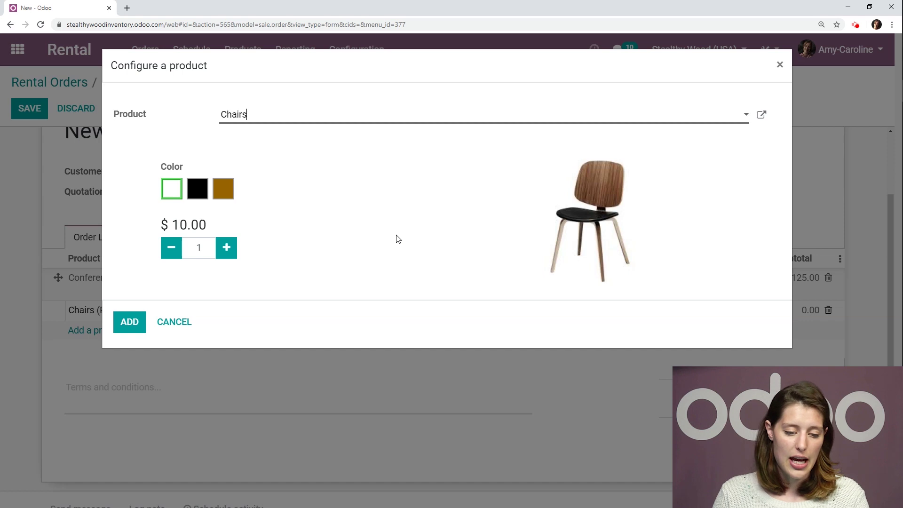
Choose the Natural Wood chair variant and confirm without the Insurance option
click(229, 191)
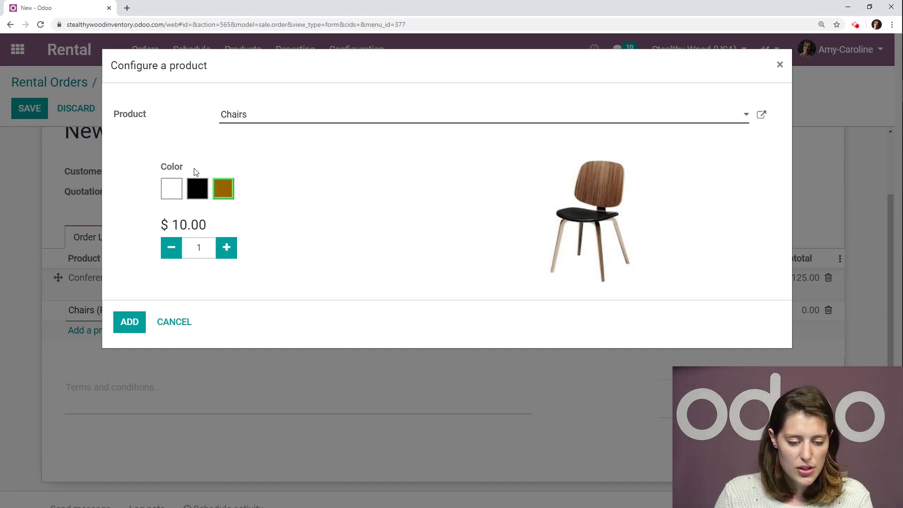
click(124, 325)
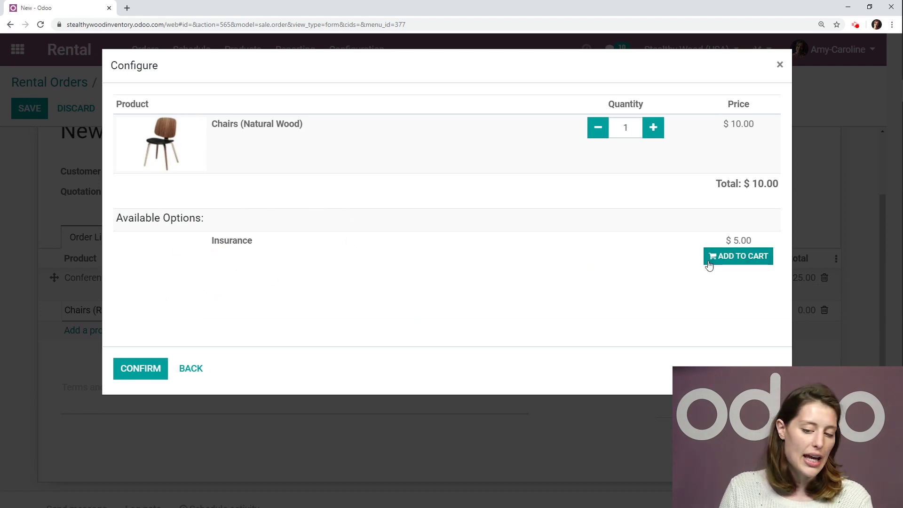
click(142, 369)
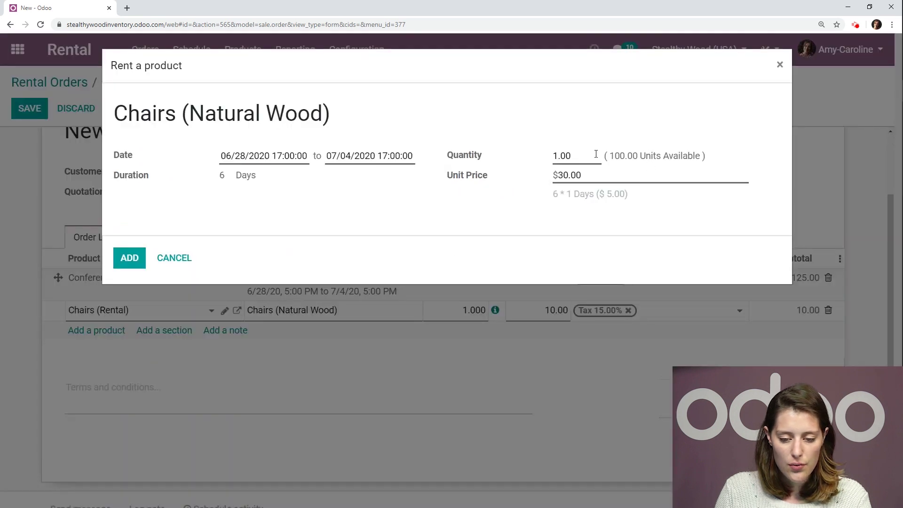
Add 50 Natural Wood chairs at 30.00 each as a 1,500.00 line
text(50)
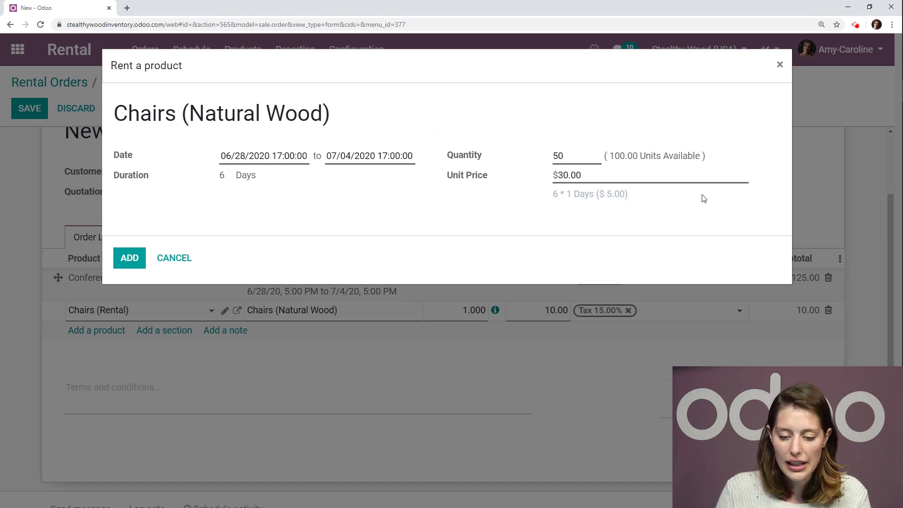
click(121, 259)
scroll(46, 198, up, 1)
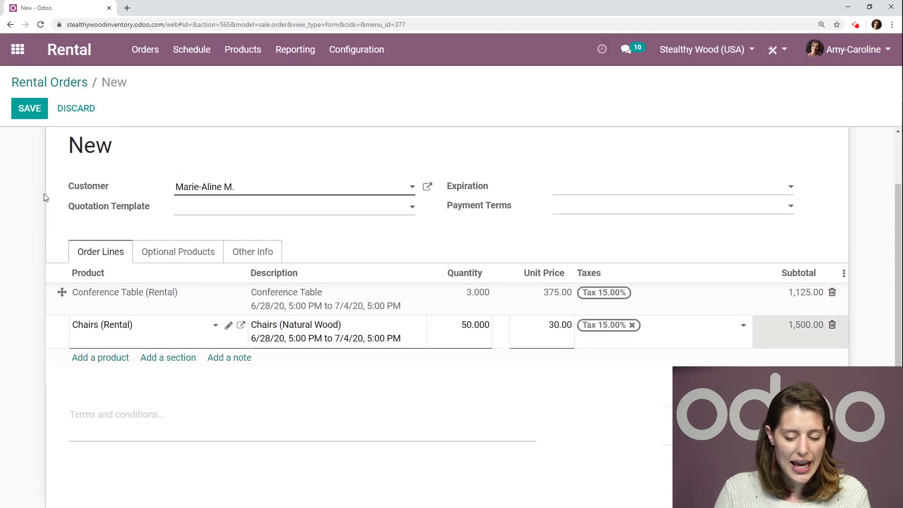
scroll(42, 198, up, 2)
Save quotation S00052, email it to the customer, and view its $3,018.75 Customer Preview
click(29, 108)
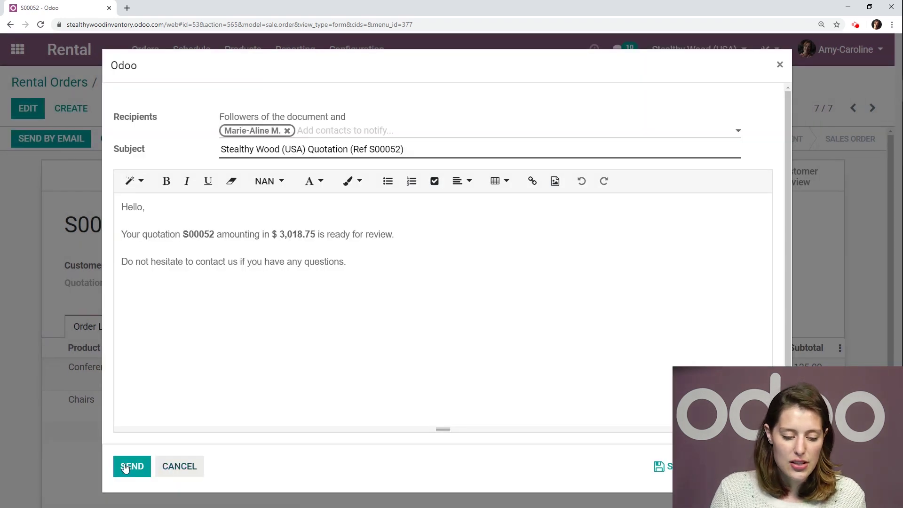
click(121, 466)
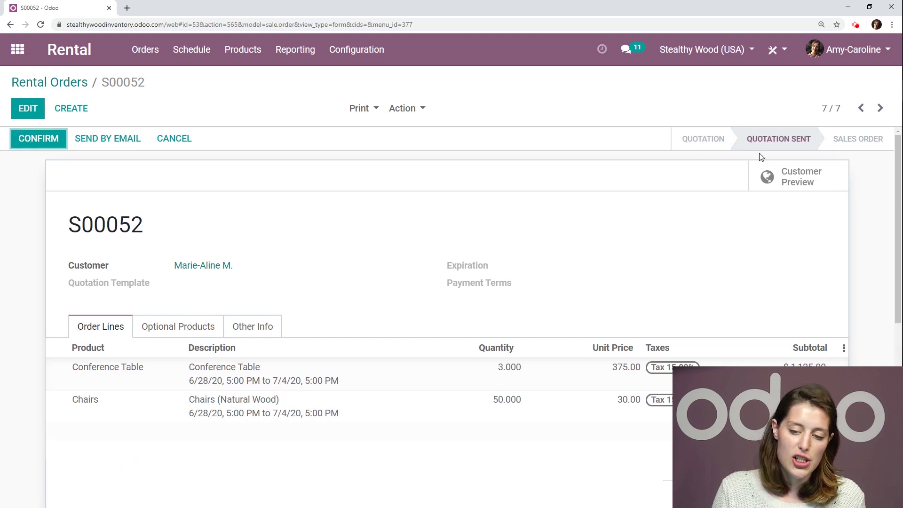
click(809, 188)
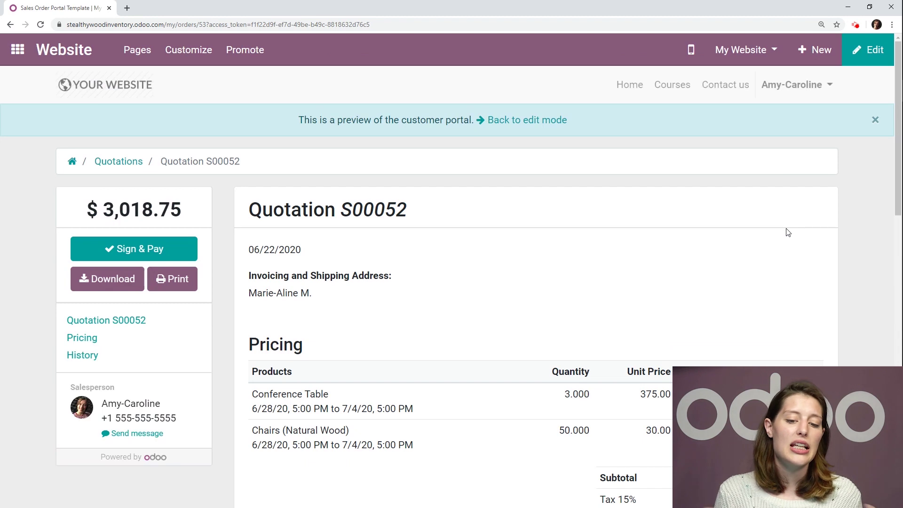
Accept S00052 in the portal with an automatic signature, pay by Wire Transfer, and return to the order
click(125, 252)
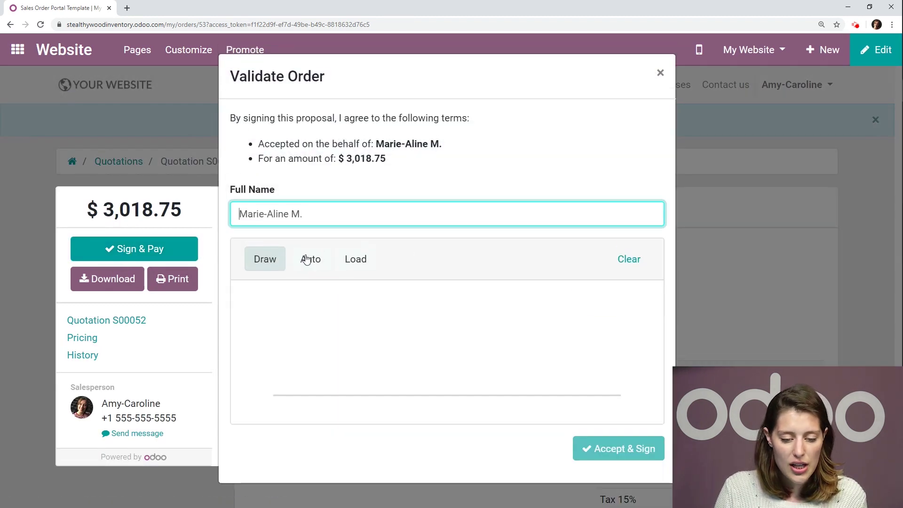
click(311, 260)
click(629, 448)
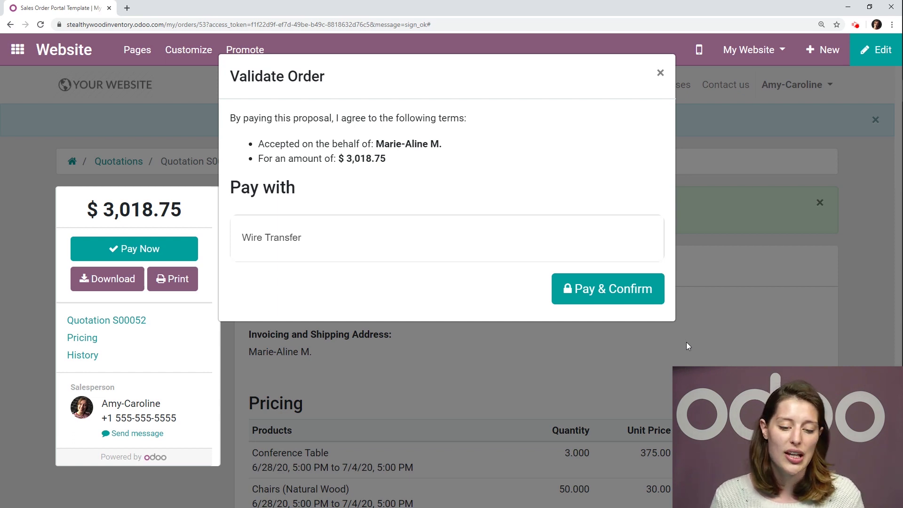
click(609, 297)
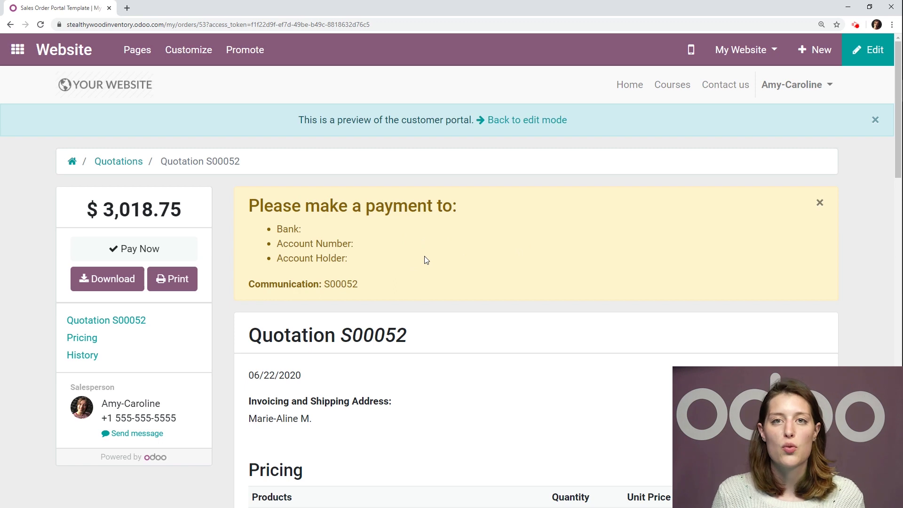
click(537, 124)
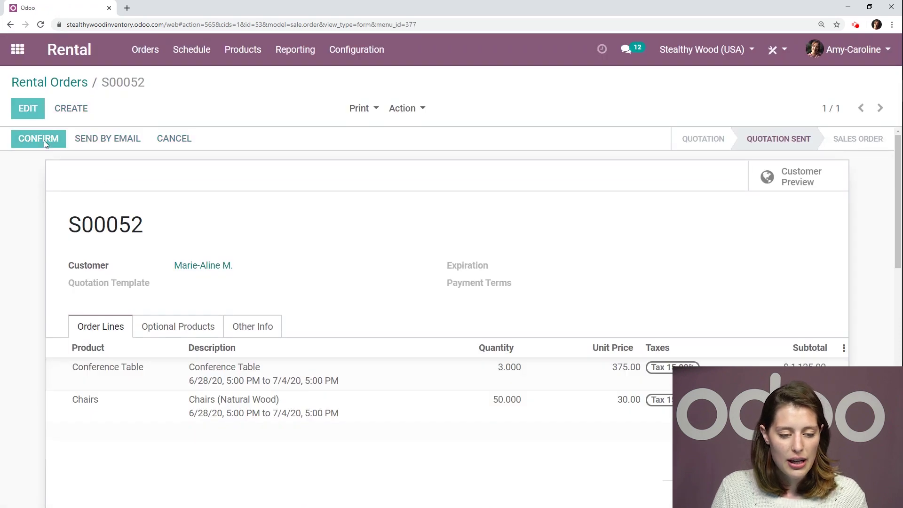
Confirm S00052 into a sales order, then reopen it from the rental orders overview
click(44, 140)
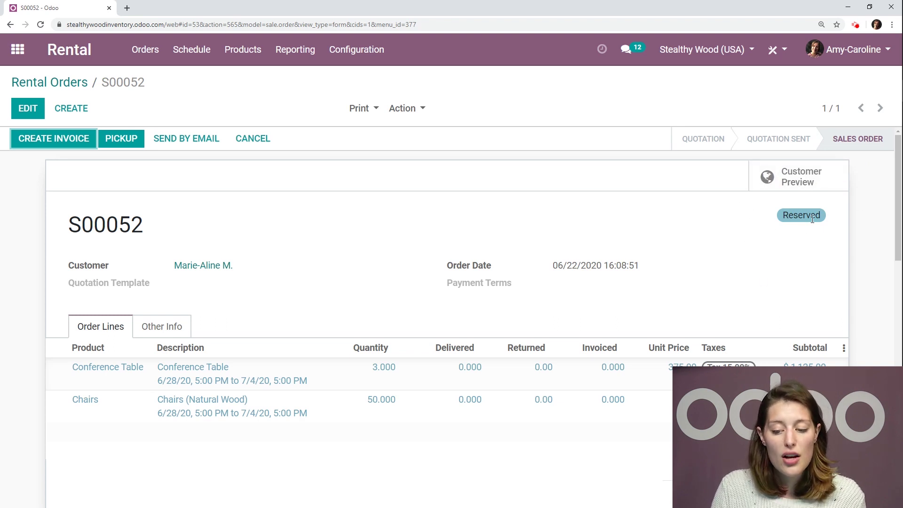
click(80, 59)
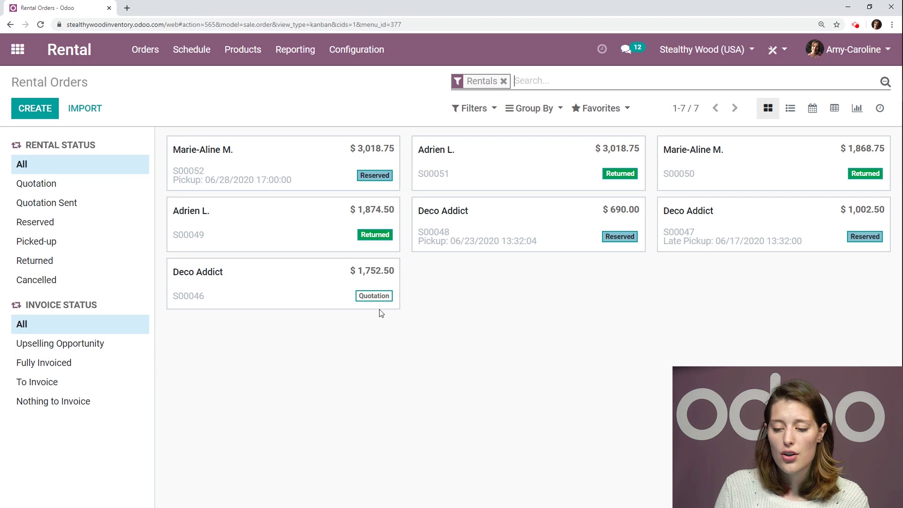
click(325, 168)
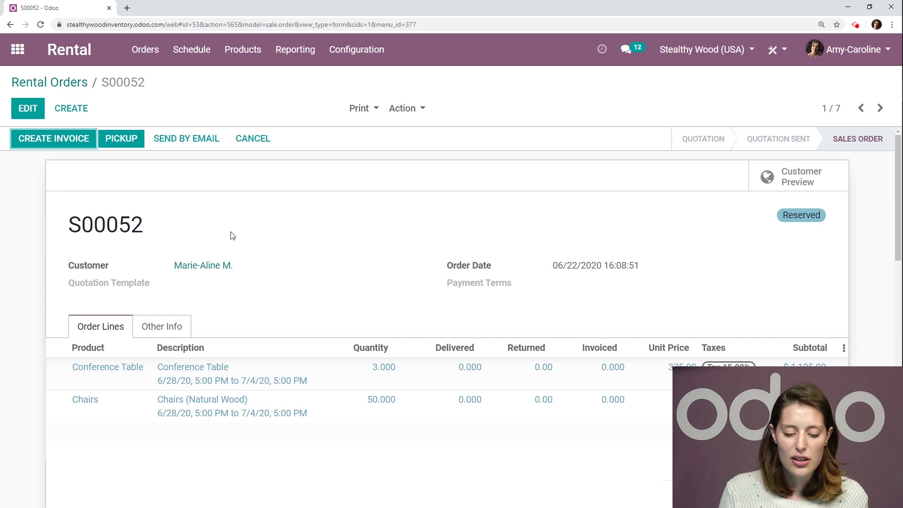
Assign serials CT001, CT002 and CT003 to the conference tables and validate the pickup with 50 chairs
click(123, 144)
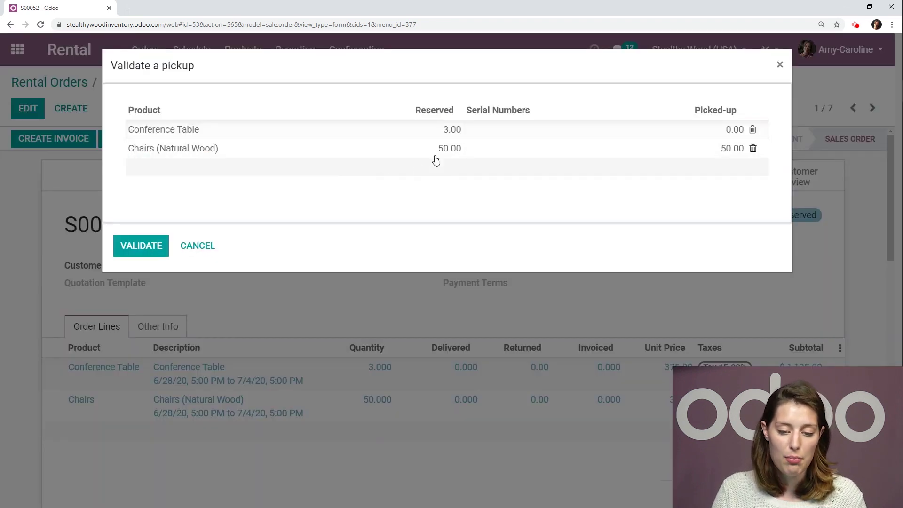
click(500, 131)
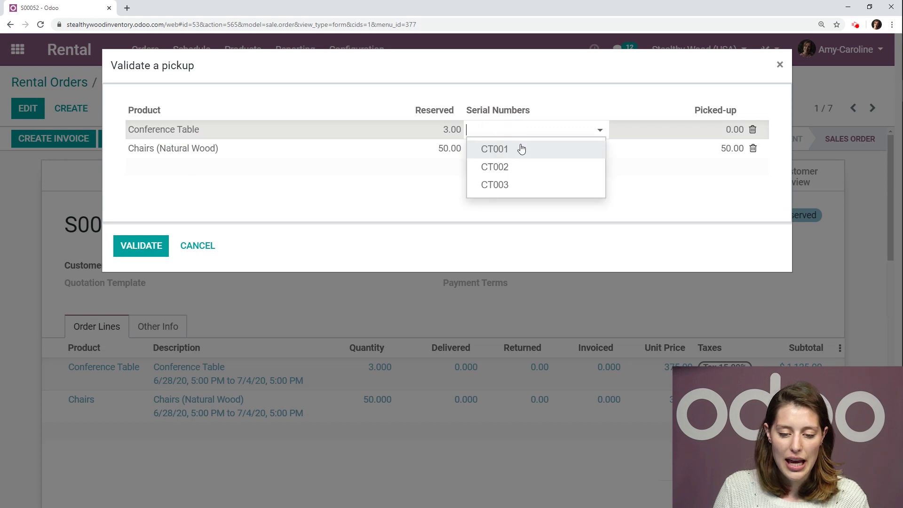
click(521, 149)
click(539, 131)
click(540, 151)
click(575, 134)
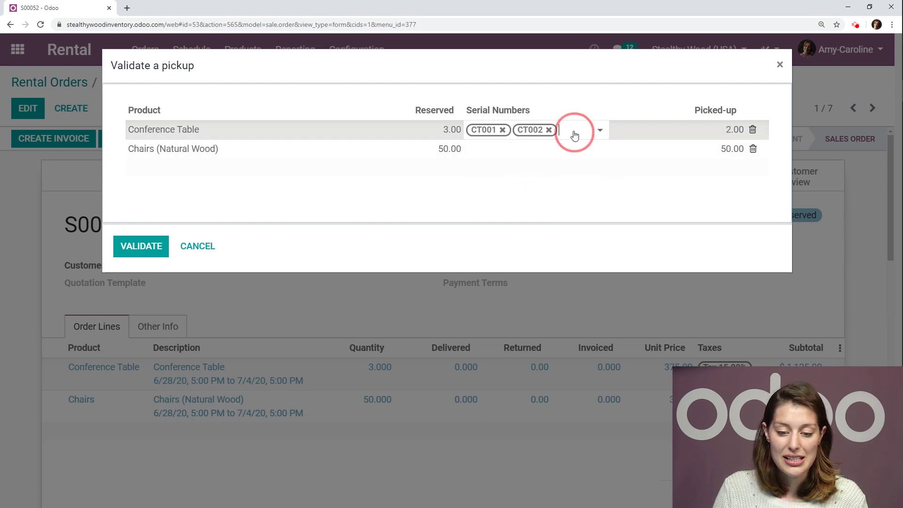
click(573, 156)
click(355, 102)
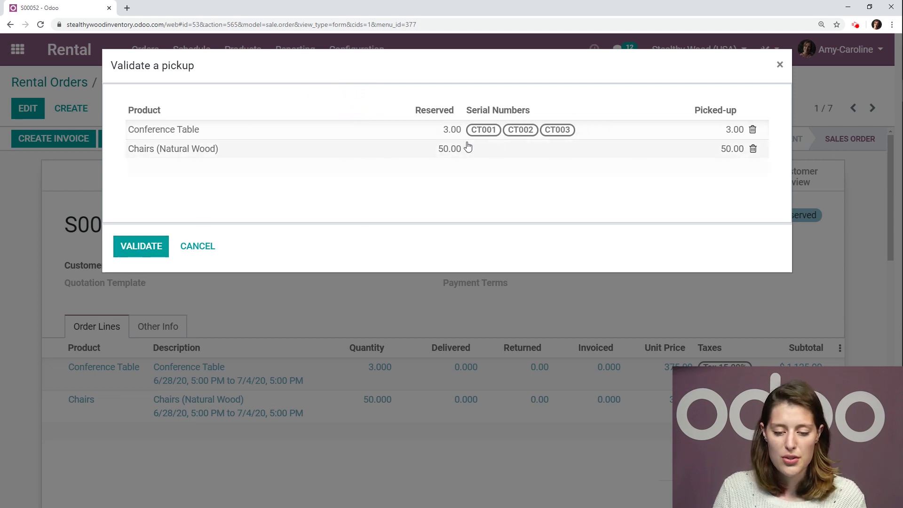
click(161, 245)
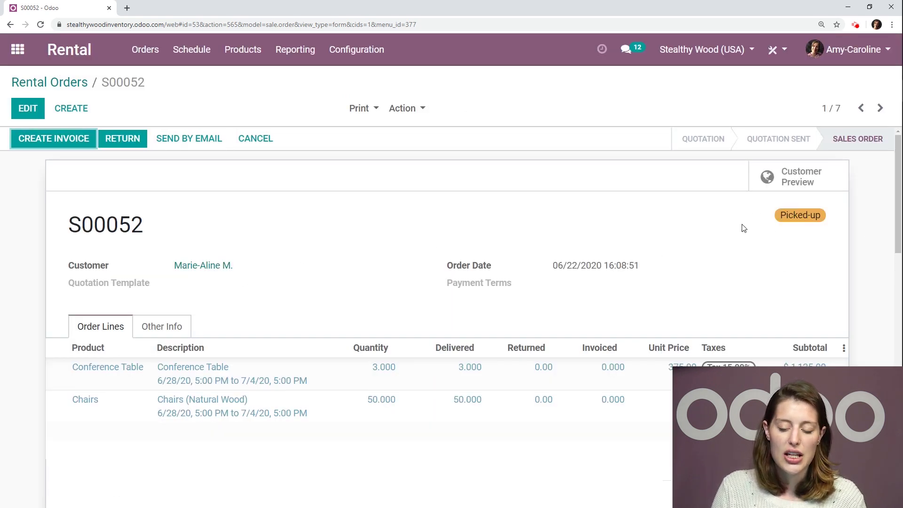
Print the Pickup and Return Receipt PDF and review its listing of tables CT001–CT003 and 50 chairs
click(360, 108)
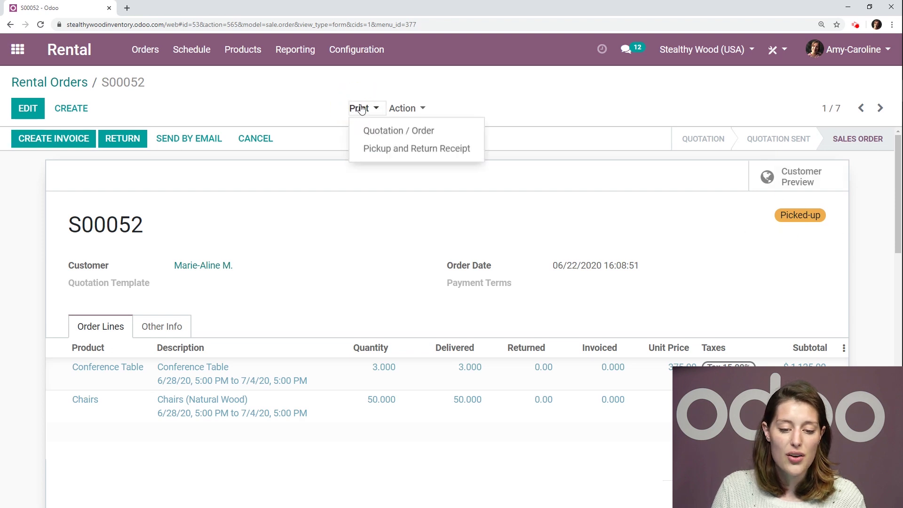
click(385, 149)
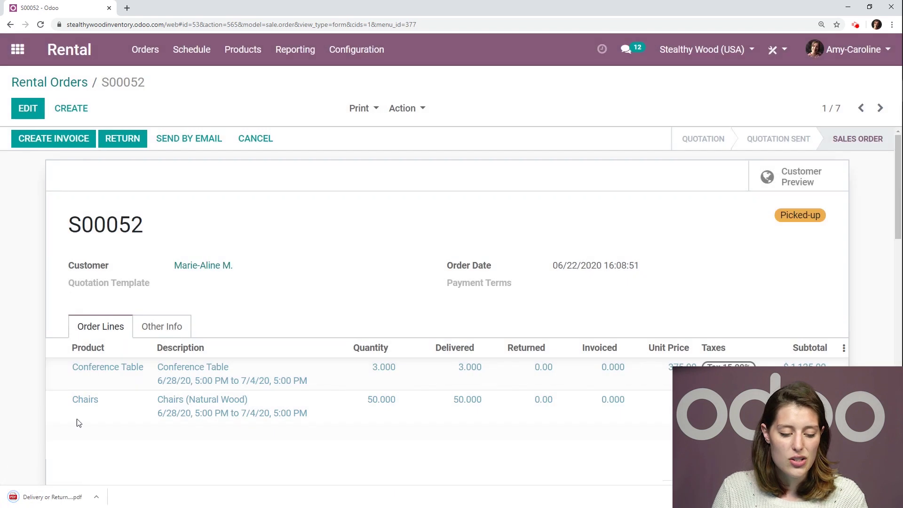
click(49, 497)
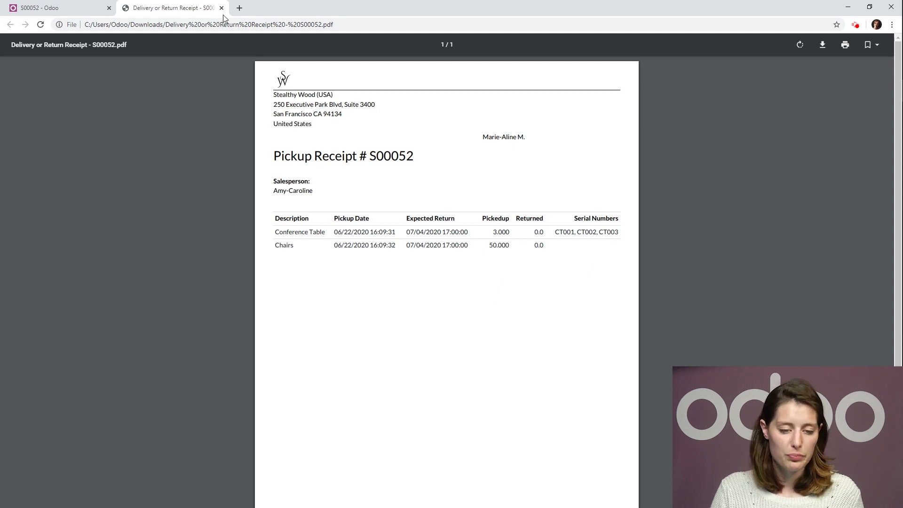
click(221, 8)
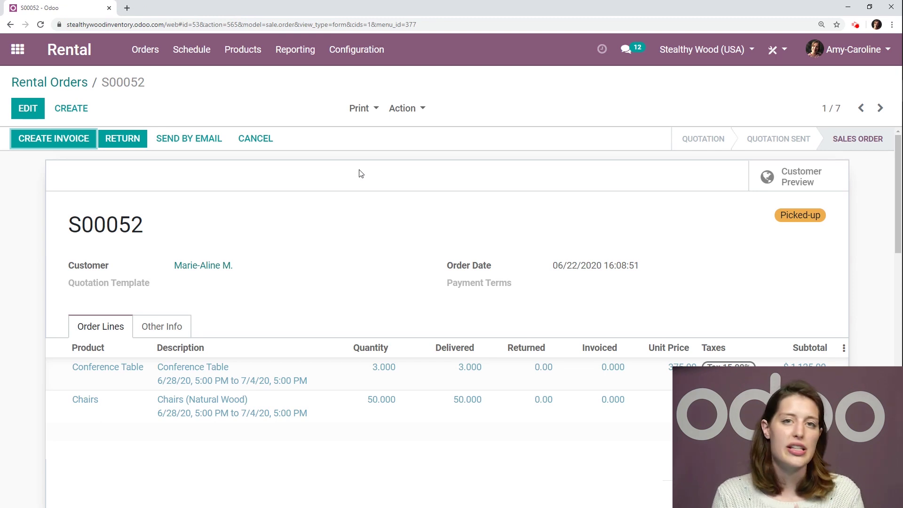
scroll(397, 183, down, 5)
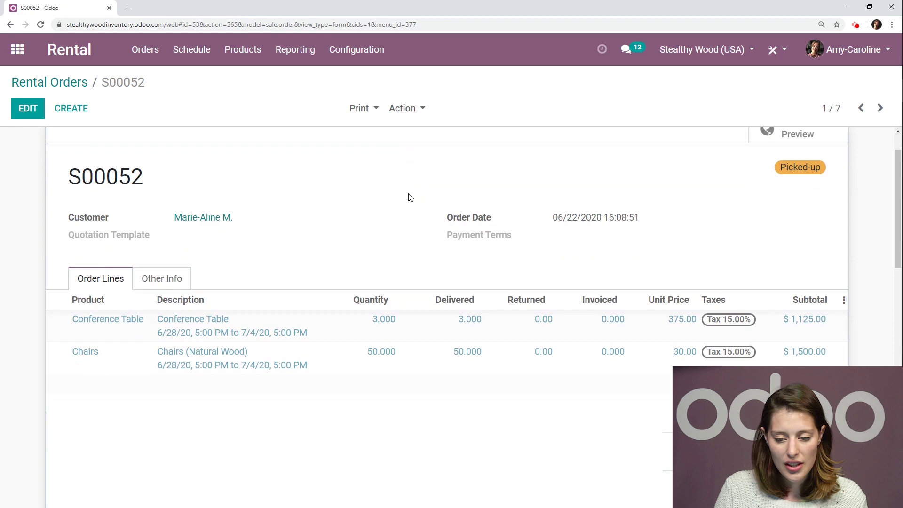
scroll(398, 189, down, 5)
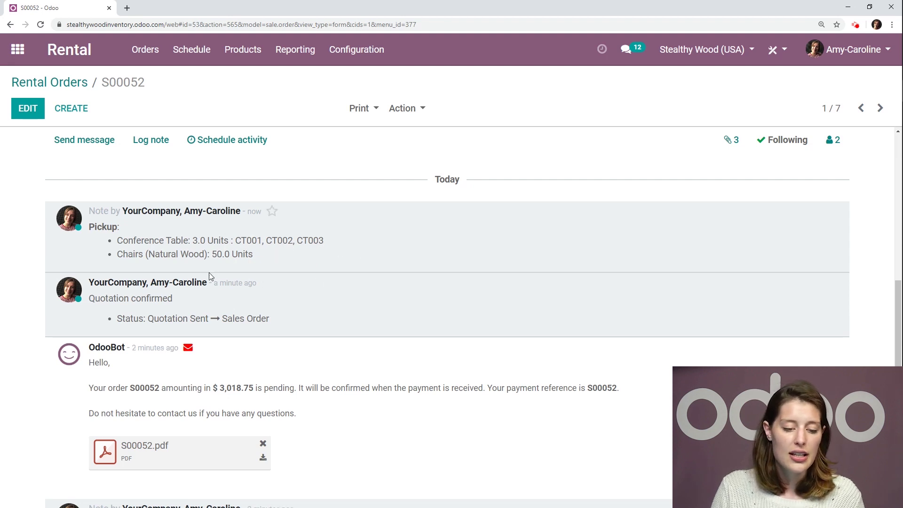
scroll(212, 282, up, 1)
scroll(274, 318, up, 3)
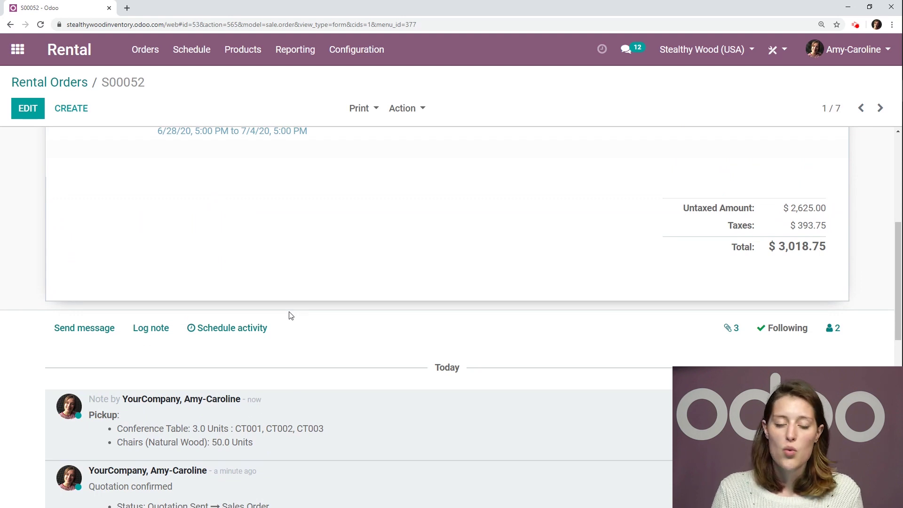
scroll(301, 317, down, 3)
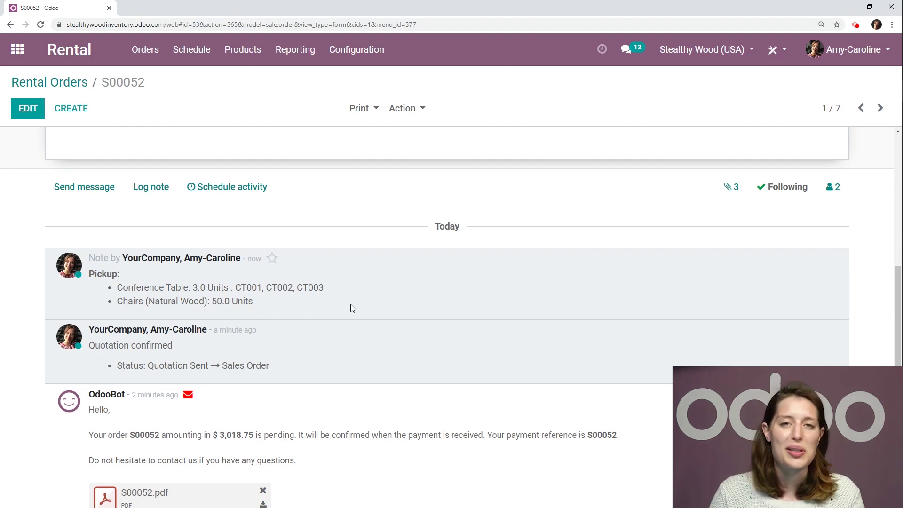
scroll(351, 305, up, 10)
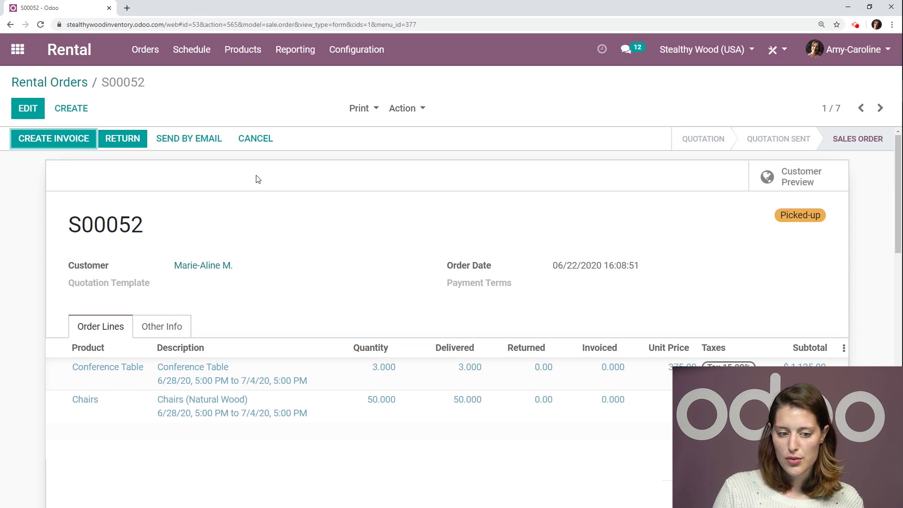
Check returned serials CT001–CT003 and 50 returned chairs, then validate the return
click(125, 141)
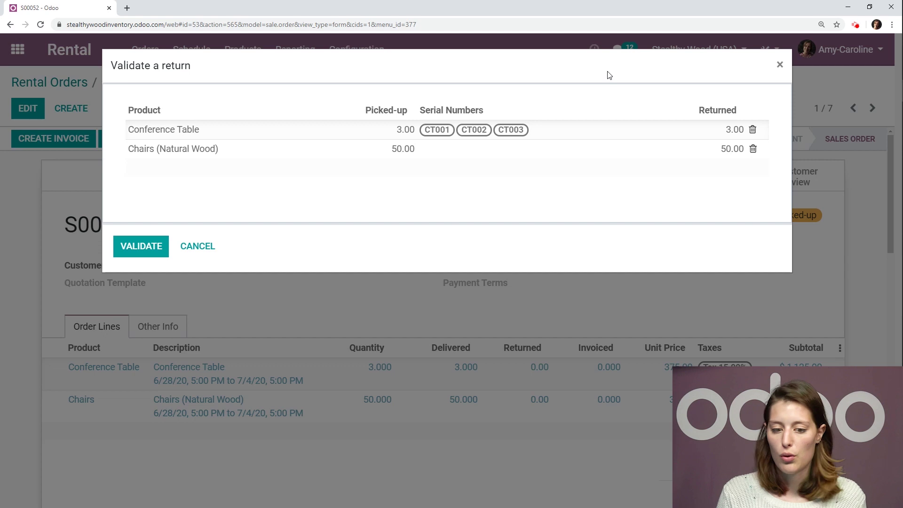
click(554, 129)
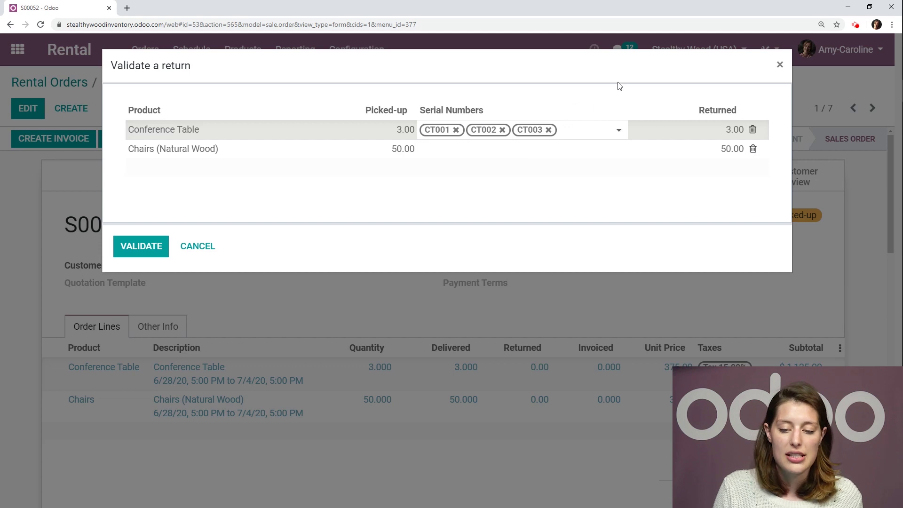
click(712, 153)
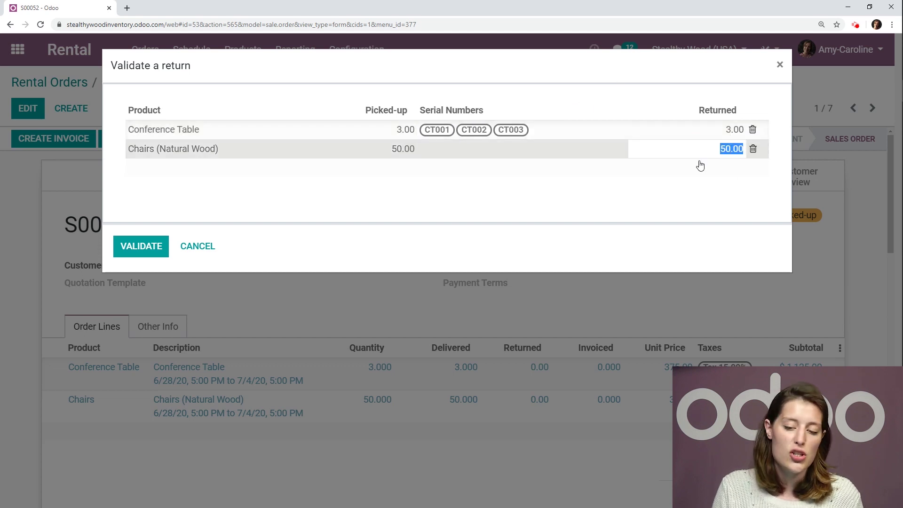
click(645, 93)
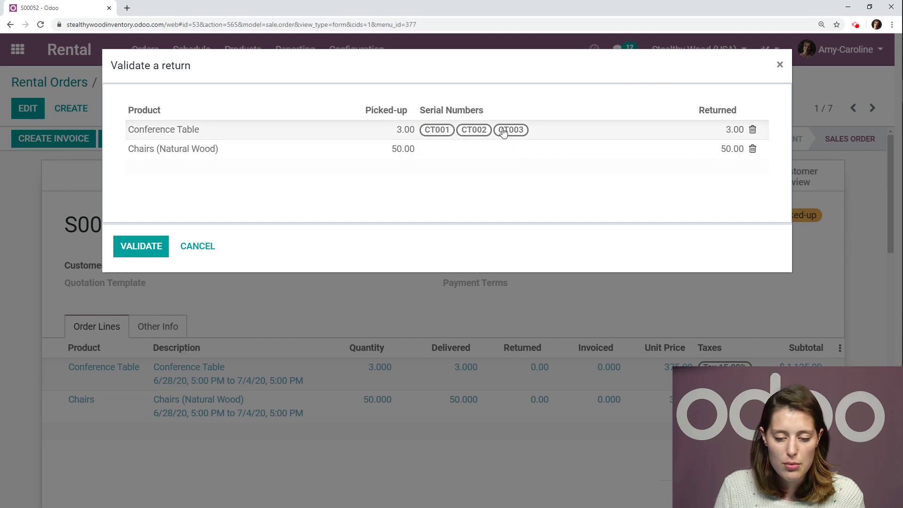
click(557, 129)
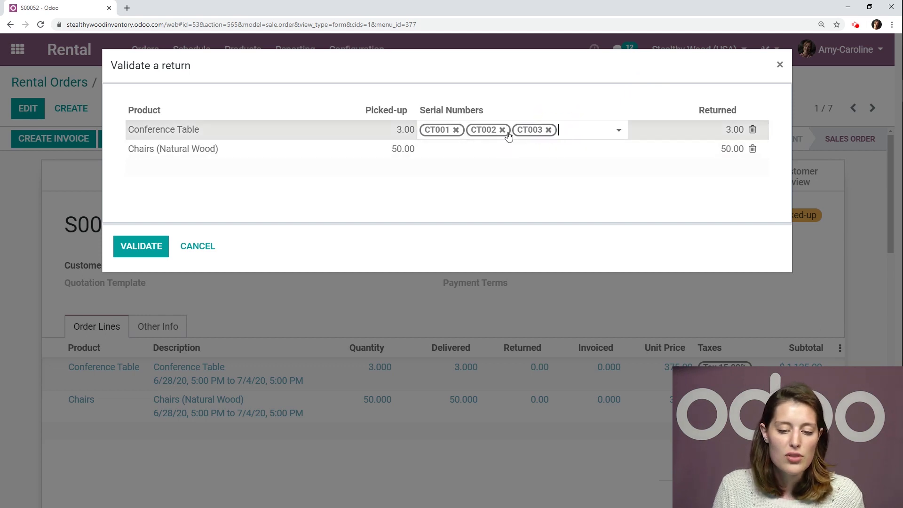
click(723, 151)
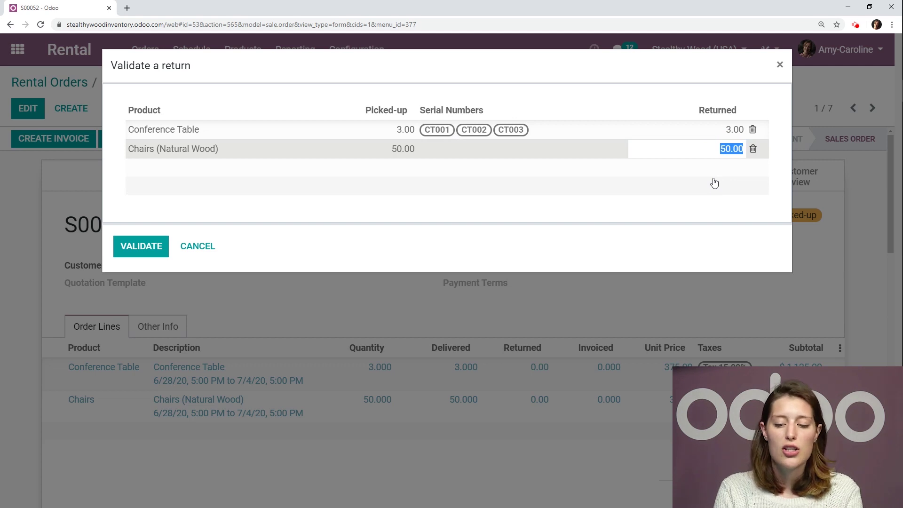
click(606, 79)
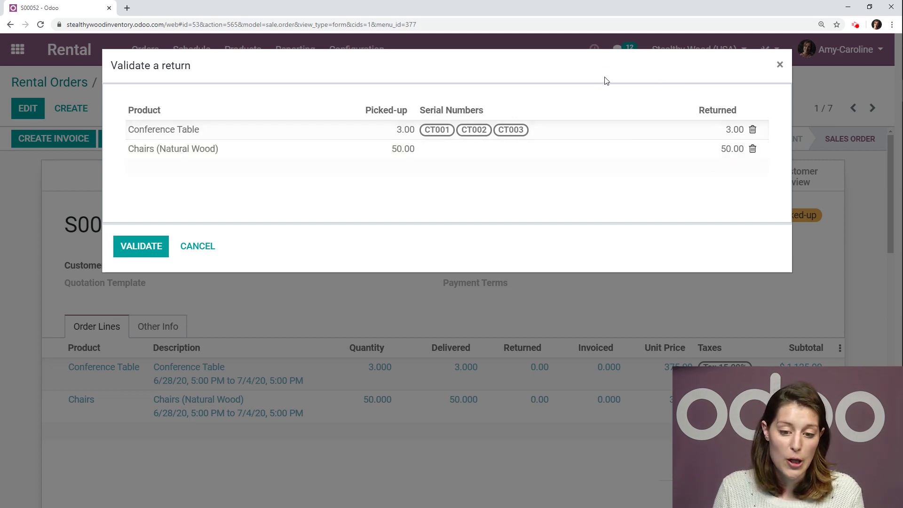
click(148, 250)
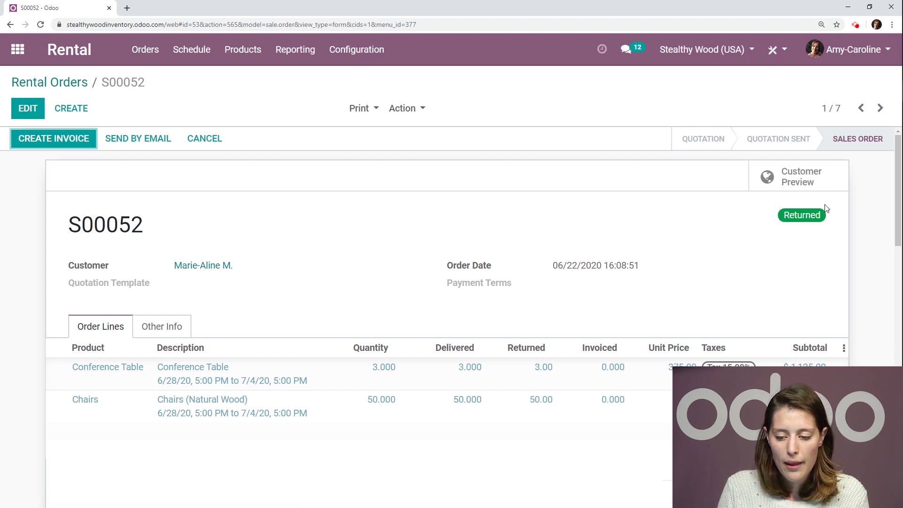
Reprint the Pickup and Return Receipt showing 3.0 tables and 50.0 chairs returned, and check the history's Return note
click(353, 109)
click(400, 145)
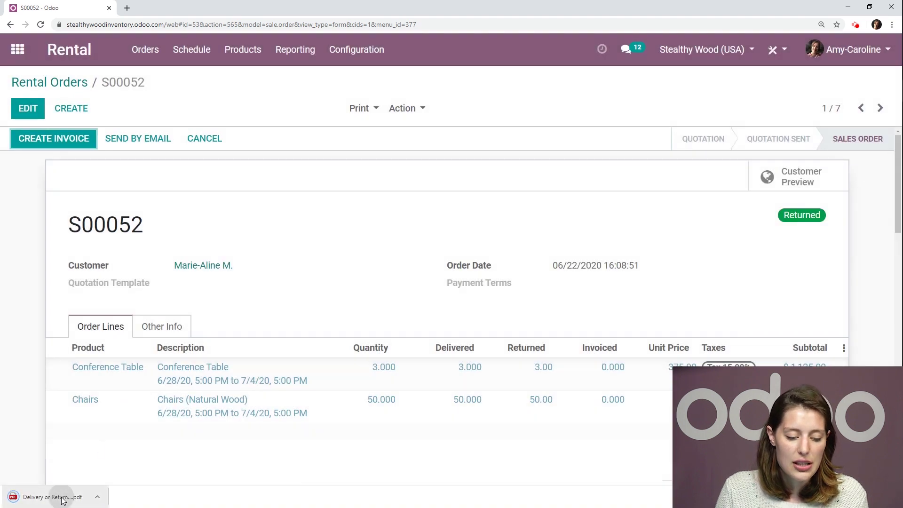
click(63, 498)
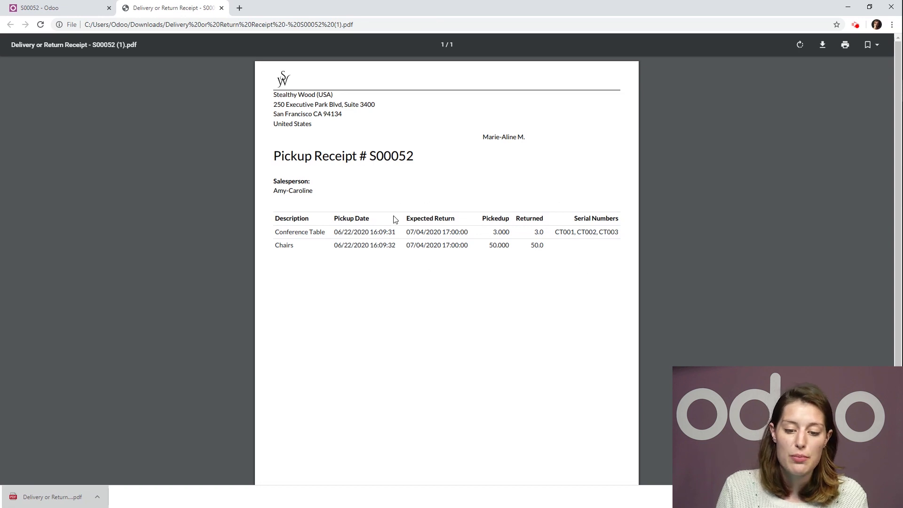
click(221, 8)
scroll(575, 254, down, 6)
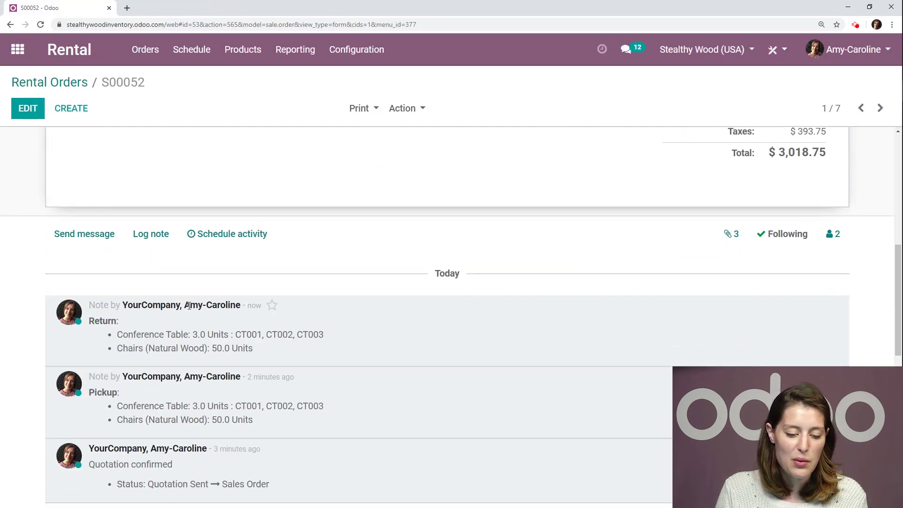
scroll(379, 361, up, 8)
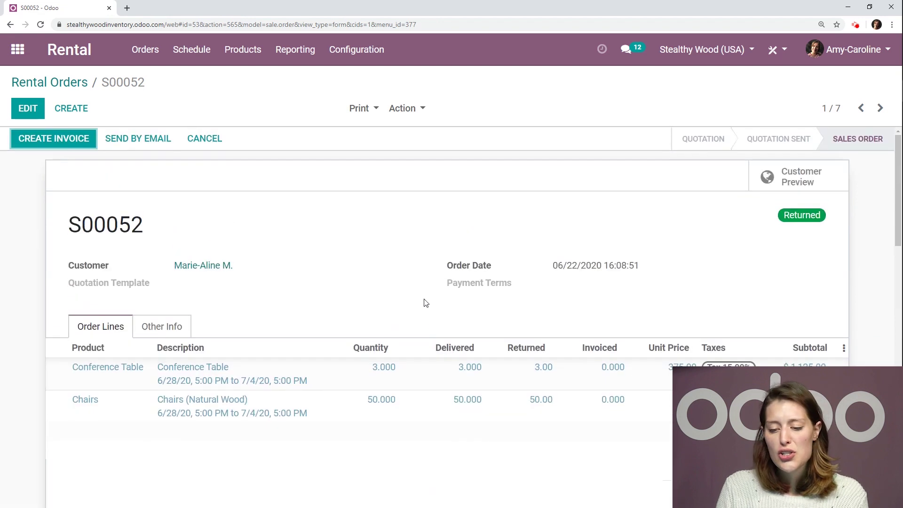